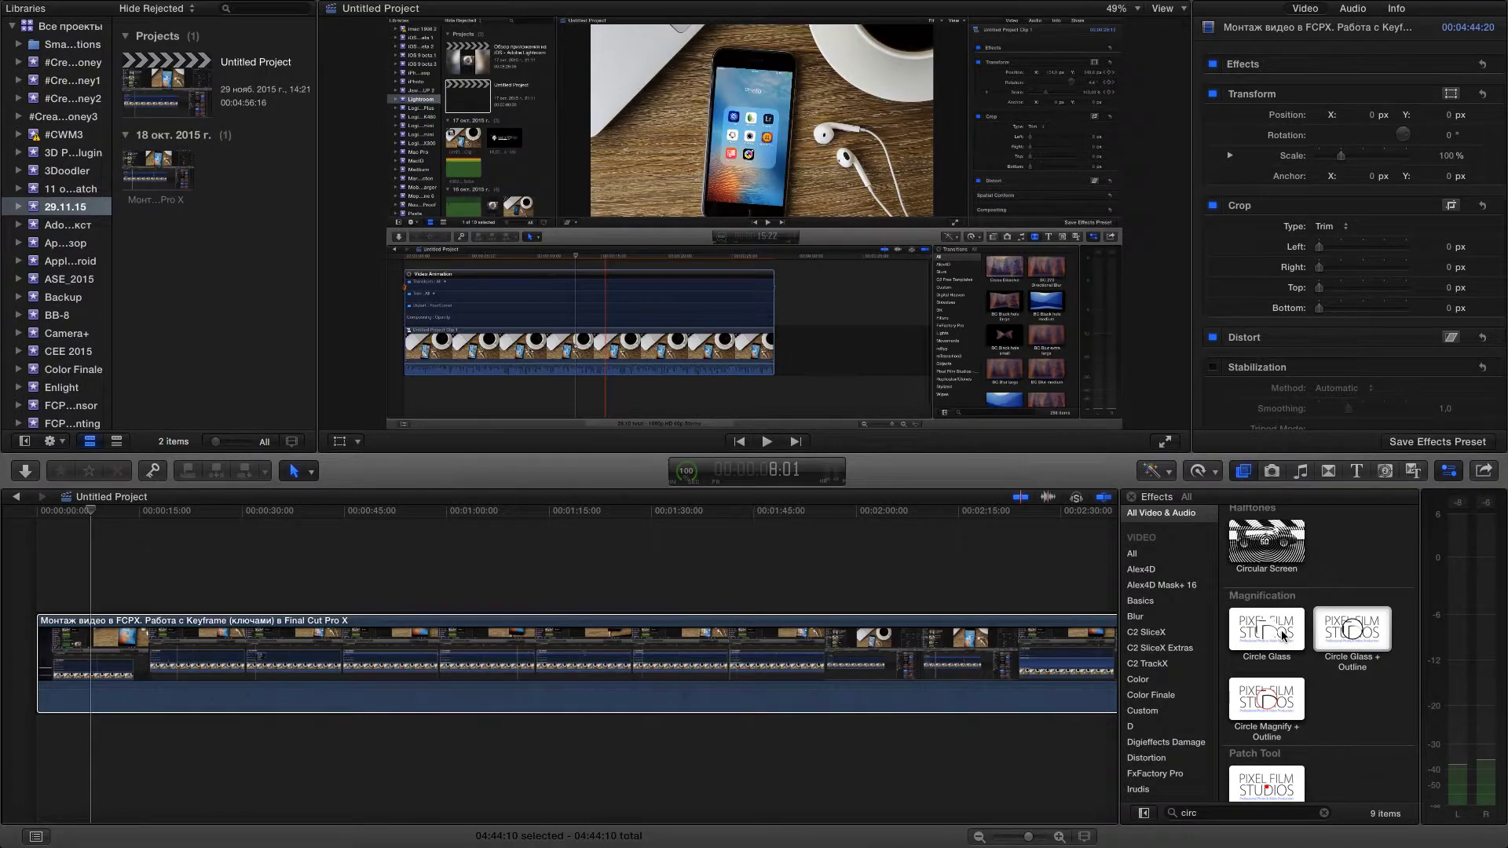
- Apply Circle Glass to the clip, scale the lens to 147% and set 2.0x magnification
drag(1283, 636, 456, 654)
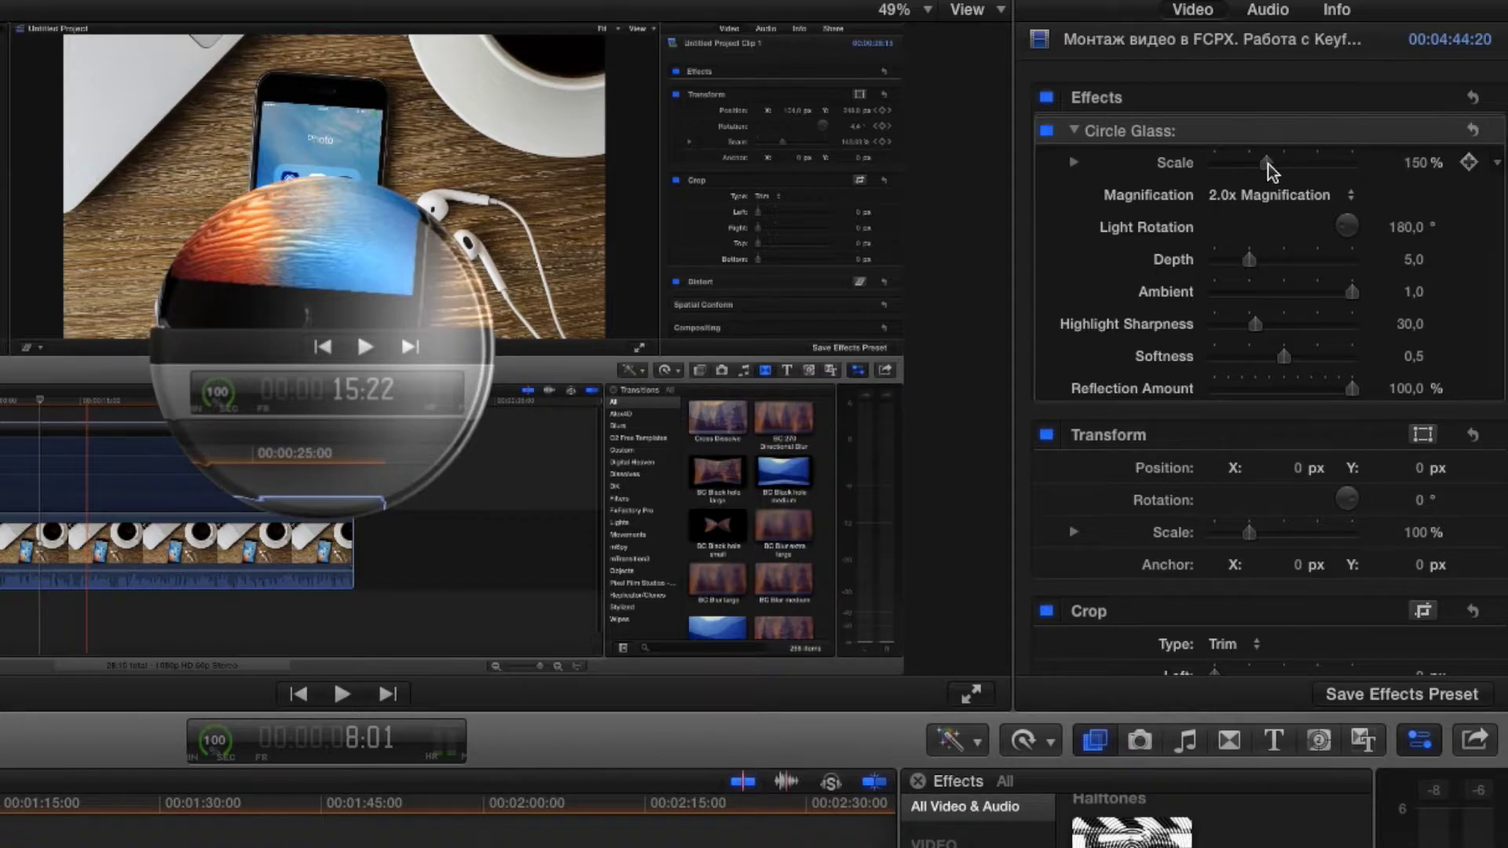
drag(1267, 163, 1261, 174)
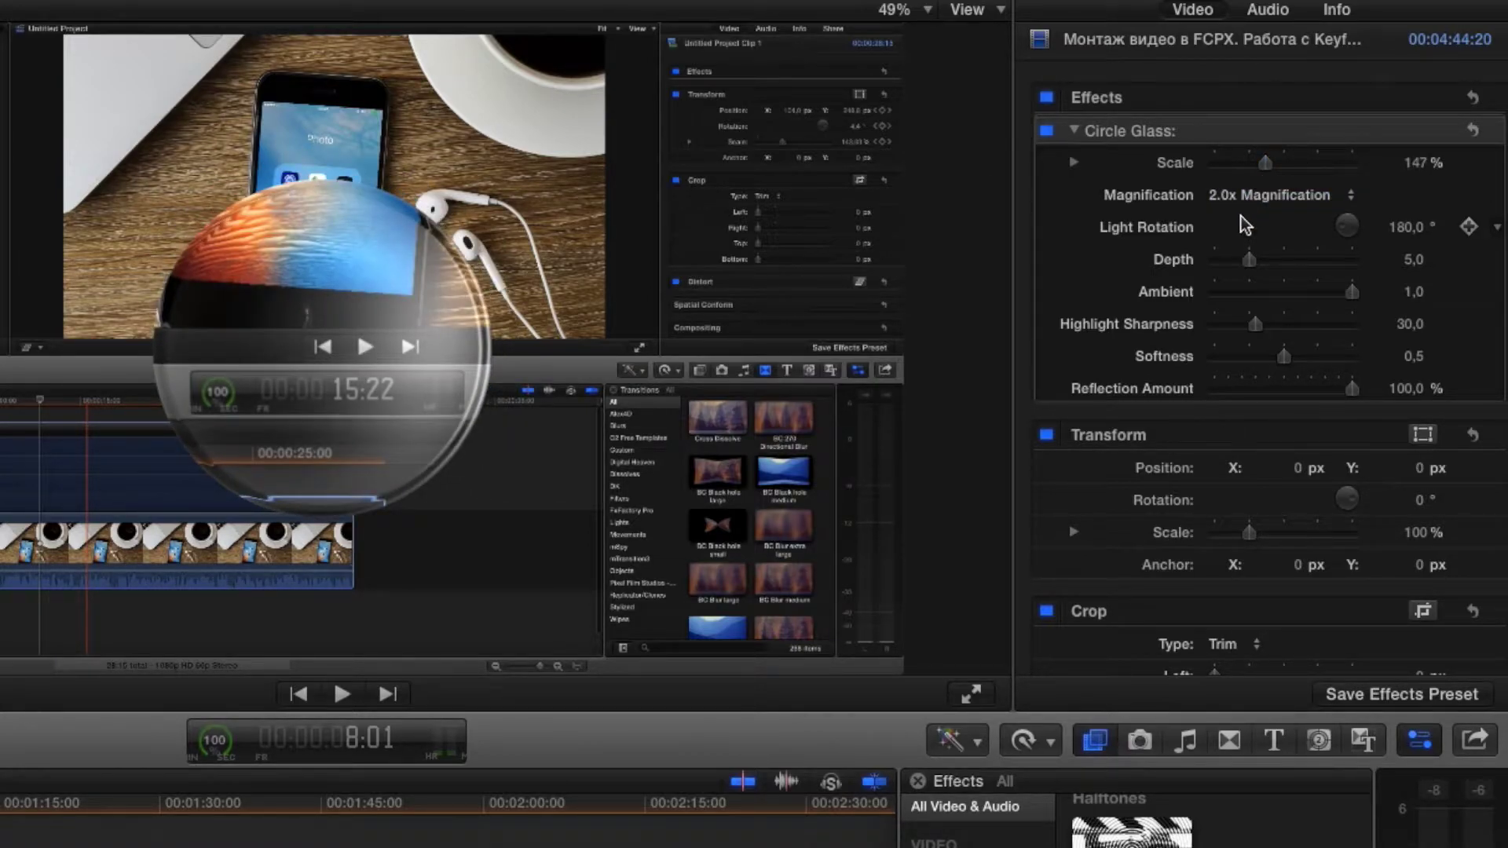
click(1247, 198)
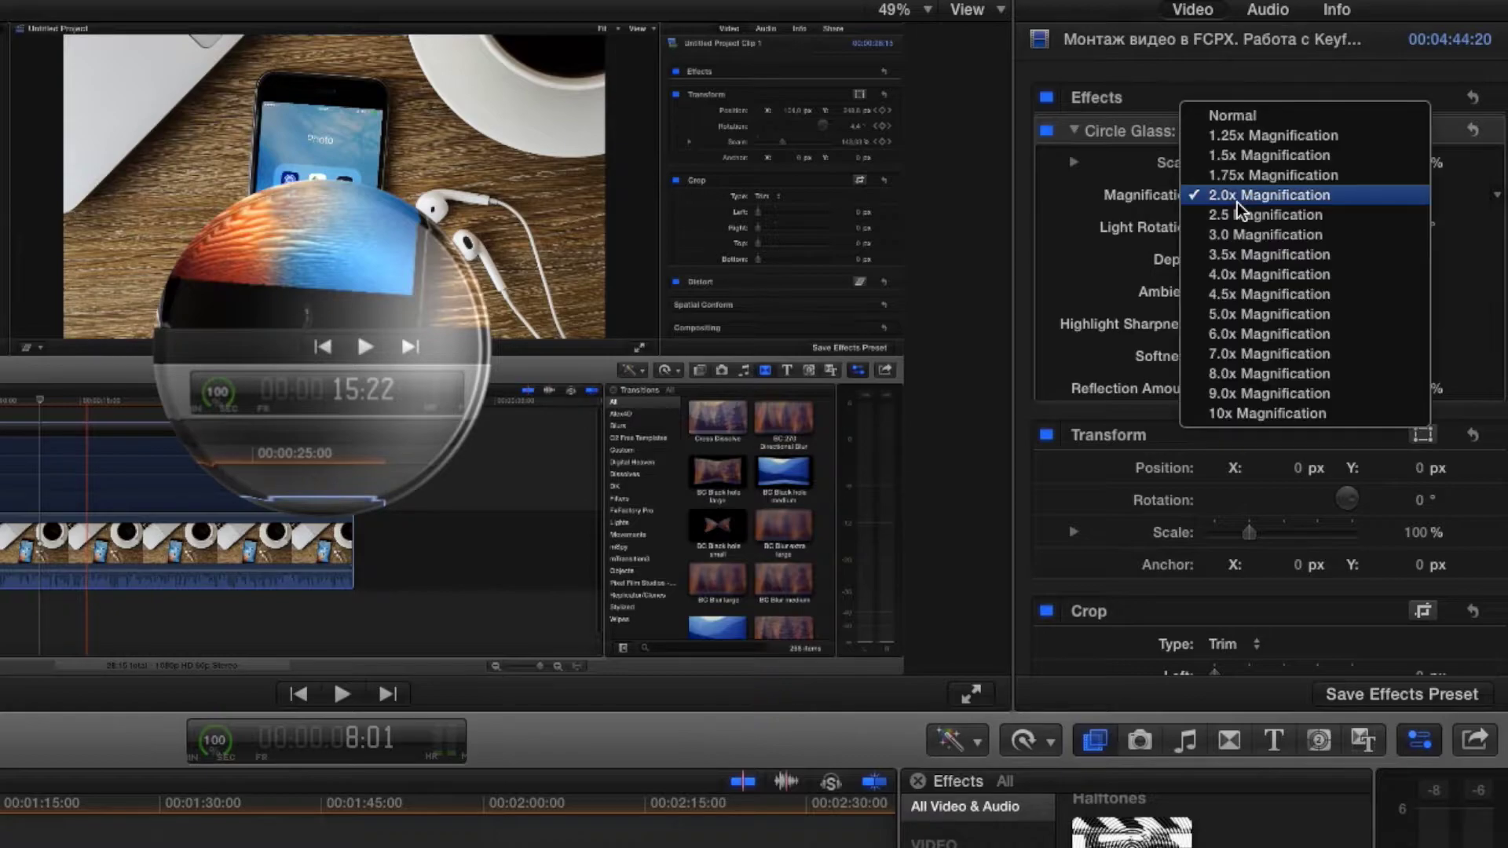
click(1249, 414)
click(1217, 197)
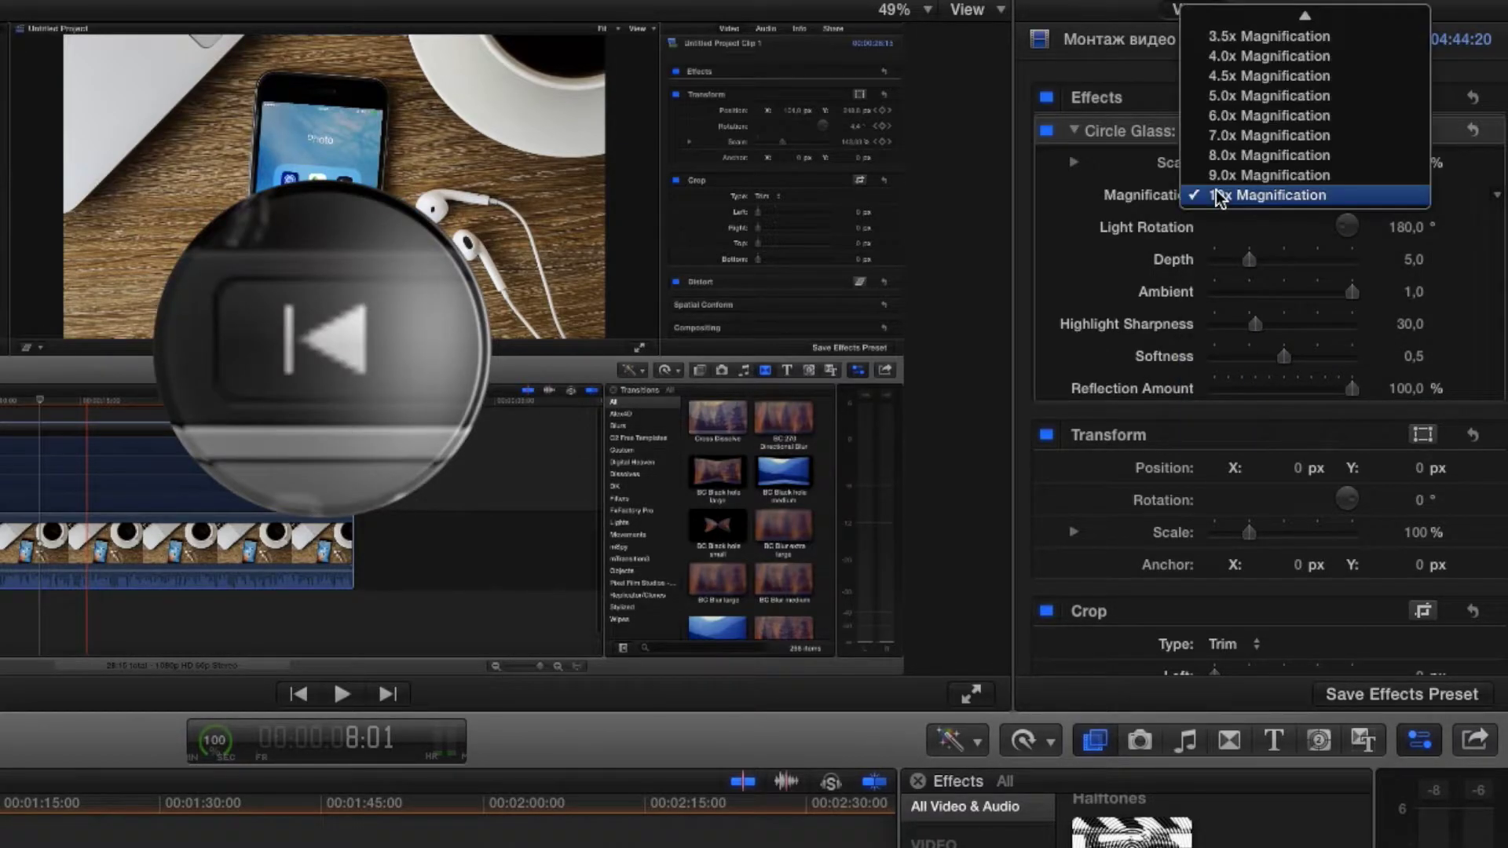
mouse_move(1289, 15)
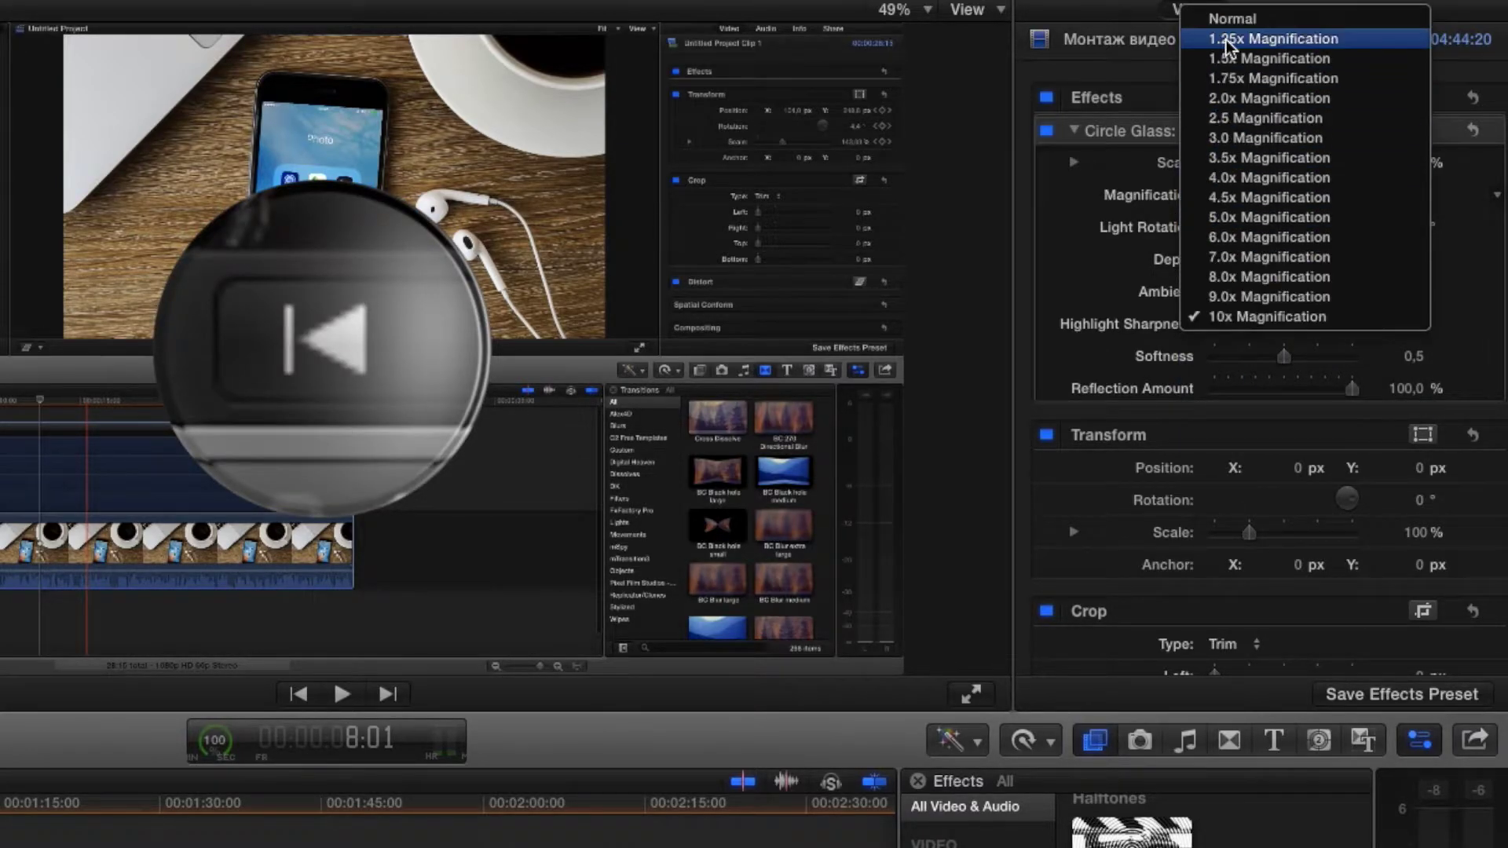
click(1237, 101)
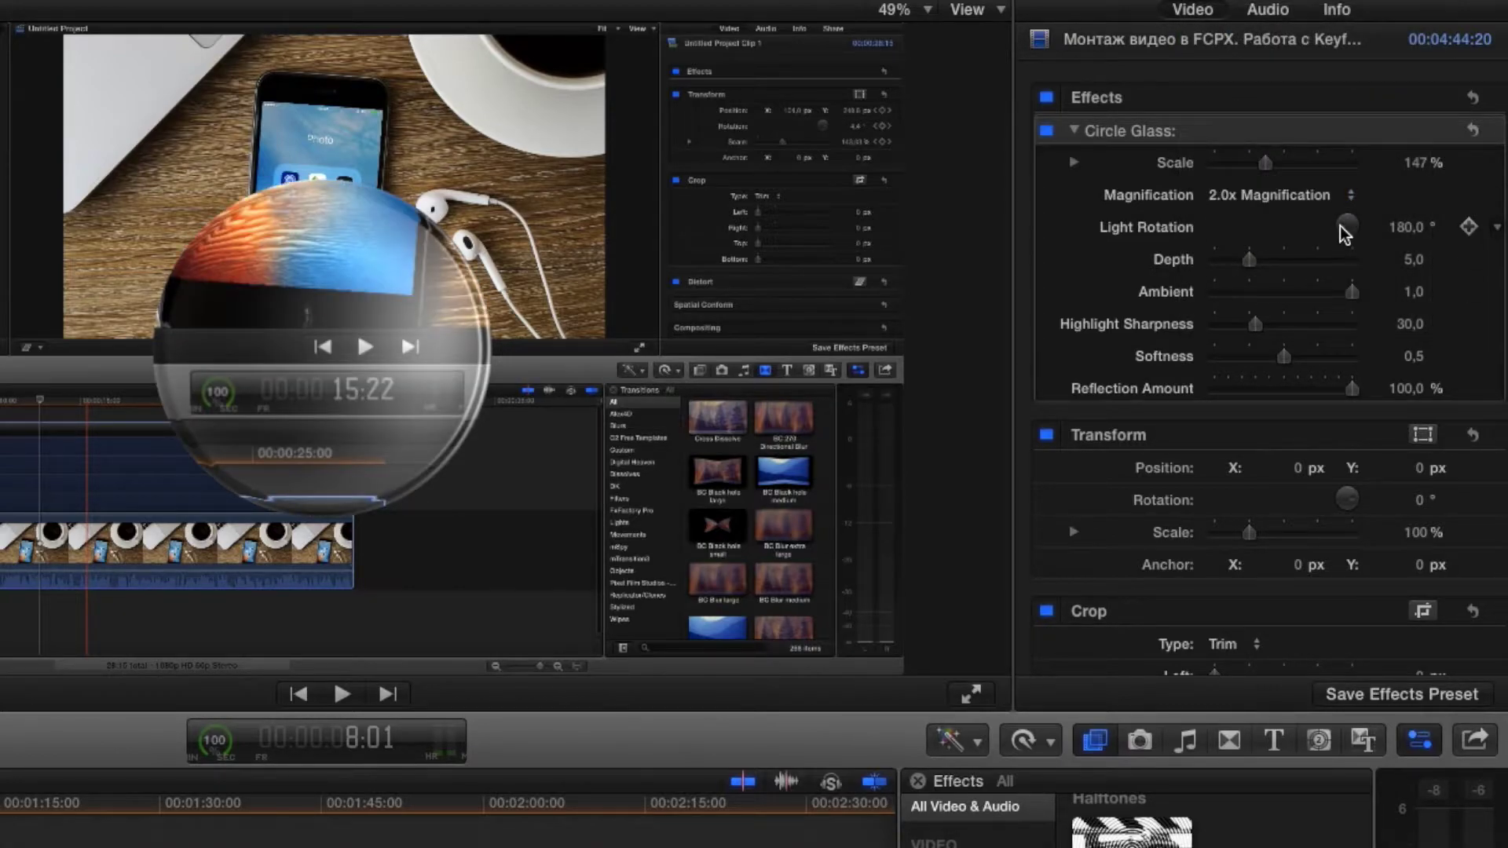
- Turn the lens Light Rotation to 233° and raise Depth to 9
drag(1345, 234, 1398, 195)
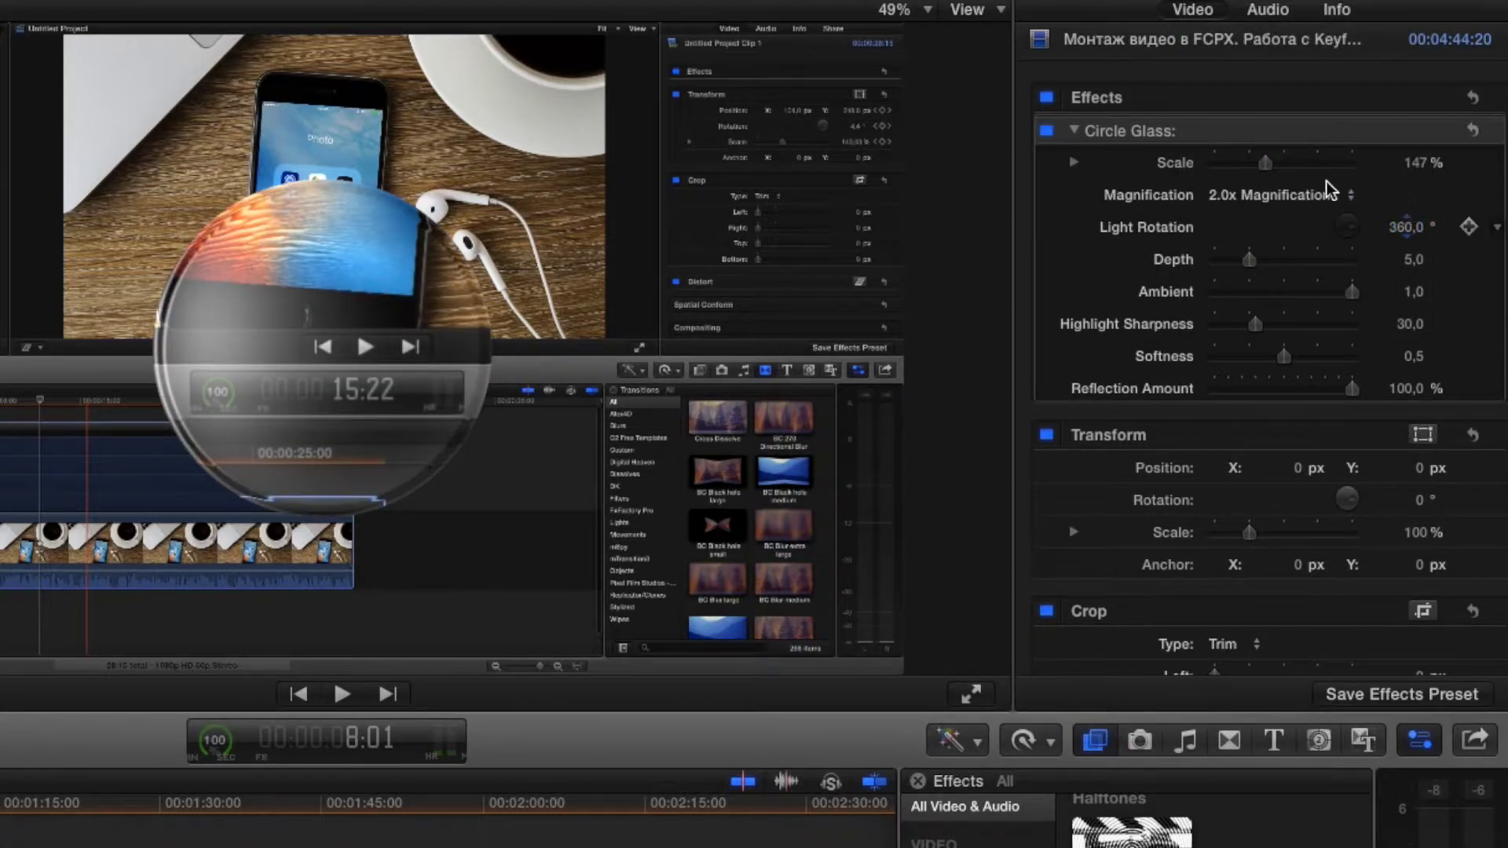
mouse_move(1304, 253)
mouse_down()
mouse_move(1326, 266)
mouse_move(1283, 251)
mouse_up()
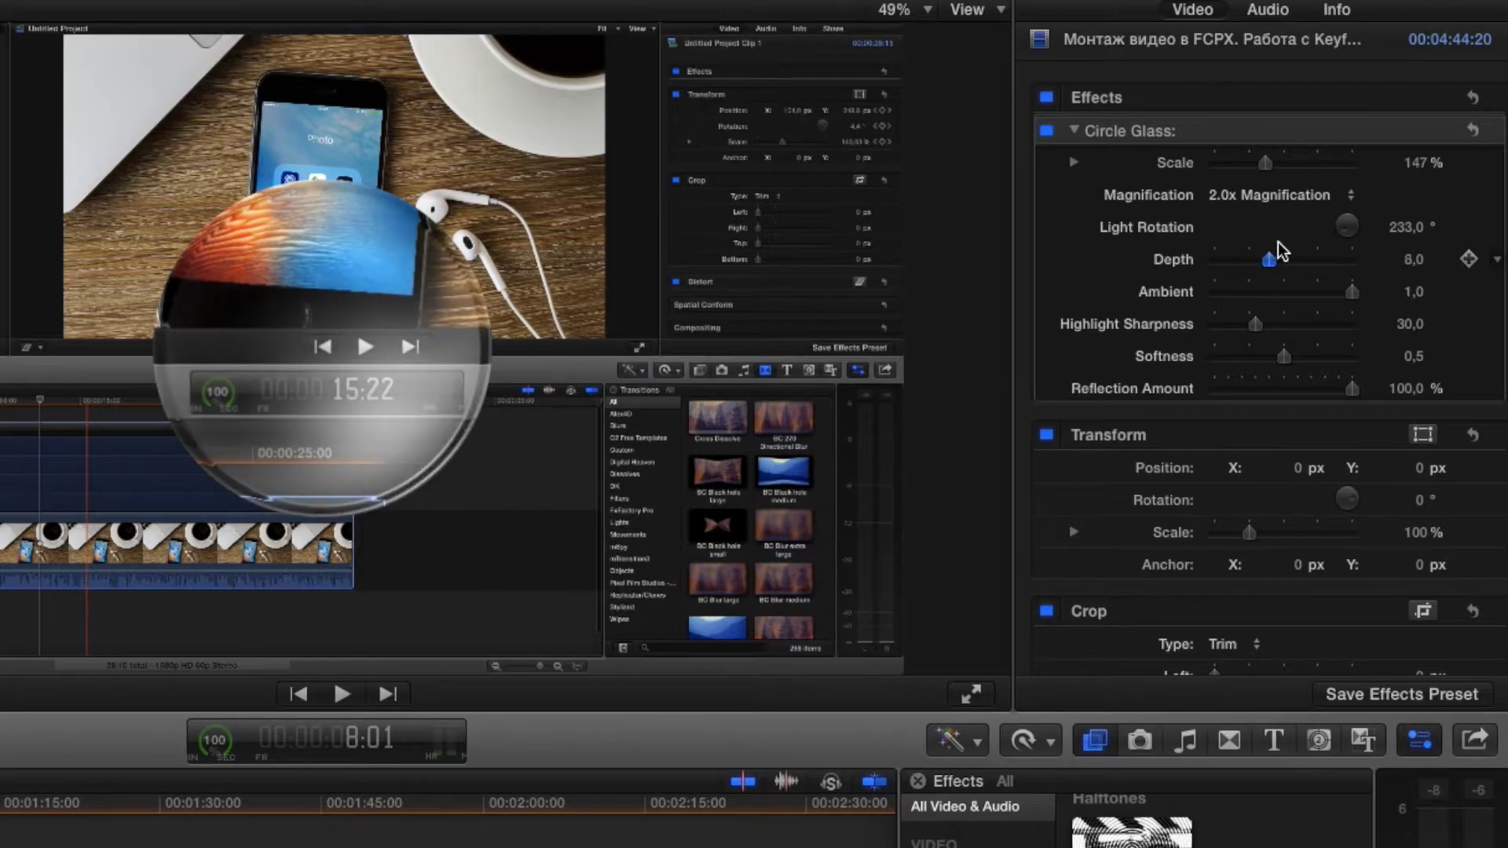
mouse_move(1350, 293)
mouse_down()
mouse_move(1173, 295)
mouse_move(1469, 289)
mouse_up()
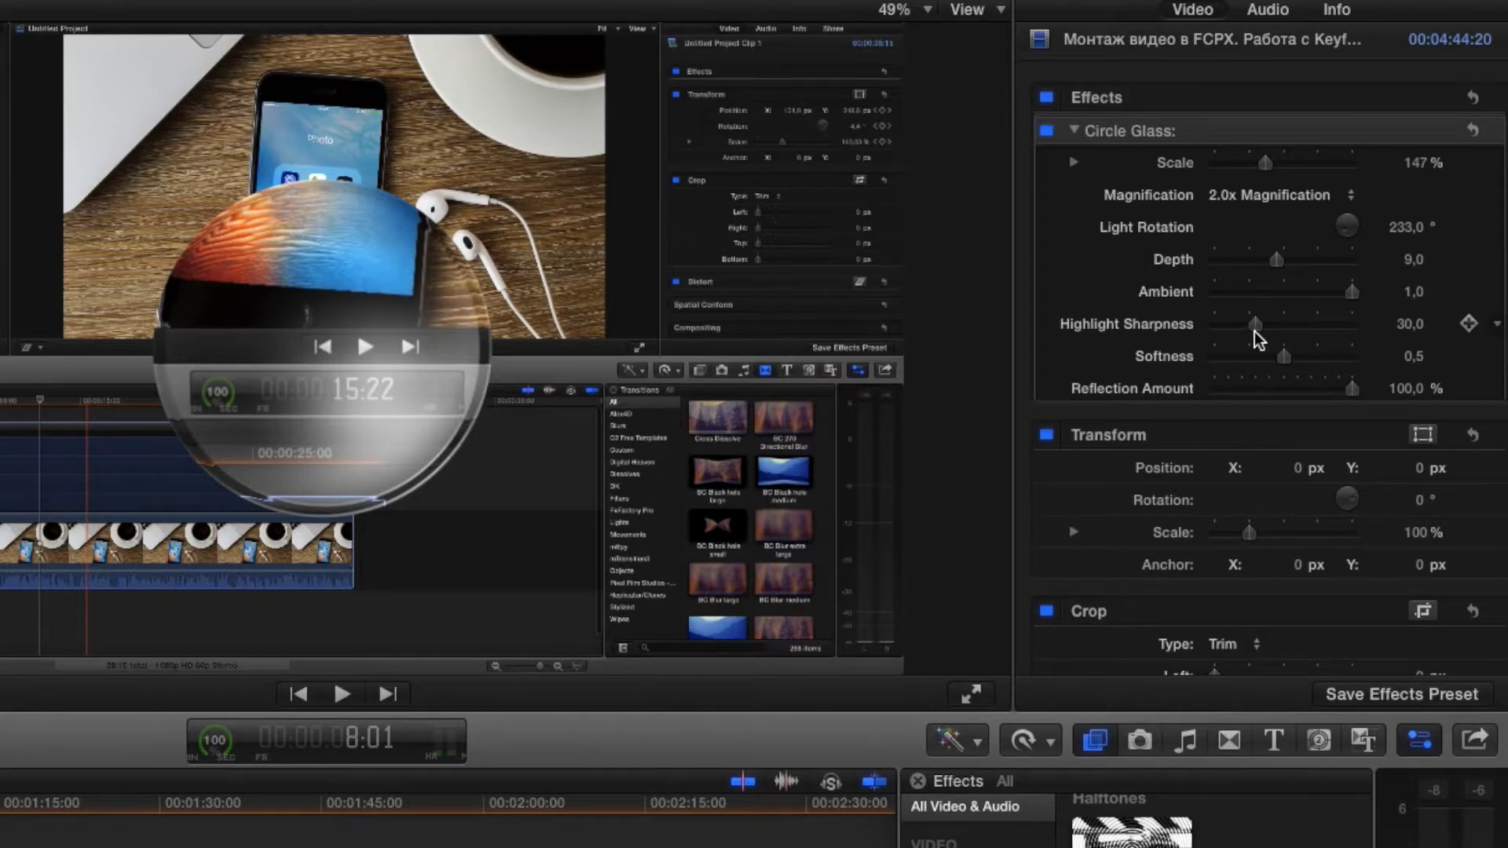
- Max Highlight Sharpness at 100, set Softness to 1,0 and keep Reflection Amount at 100%
drag(1256, 327, 1210, 328)
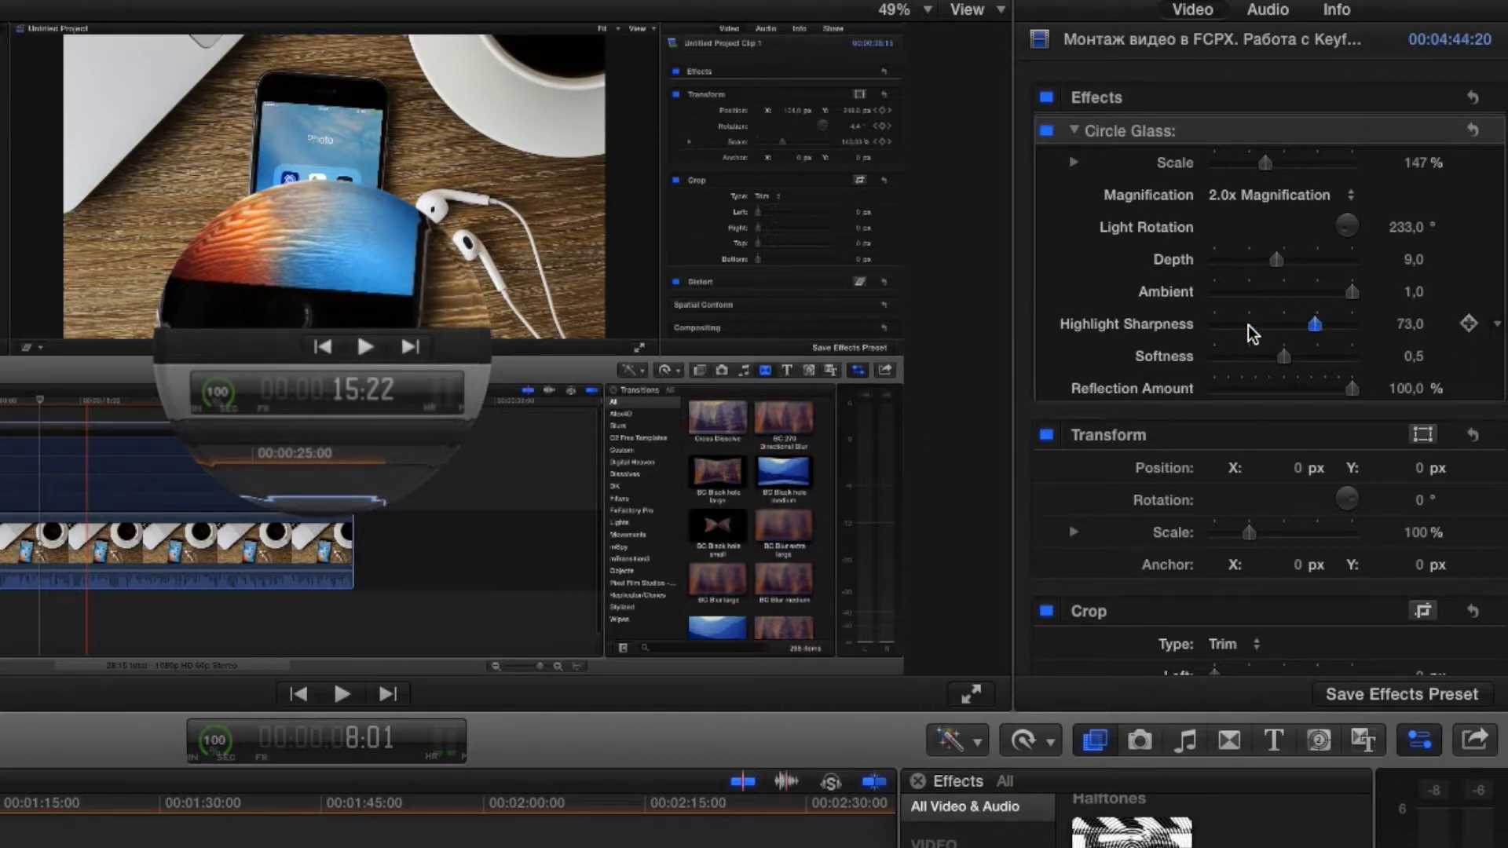
drag(1214, 330, 1395, 326)
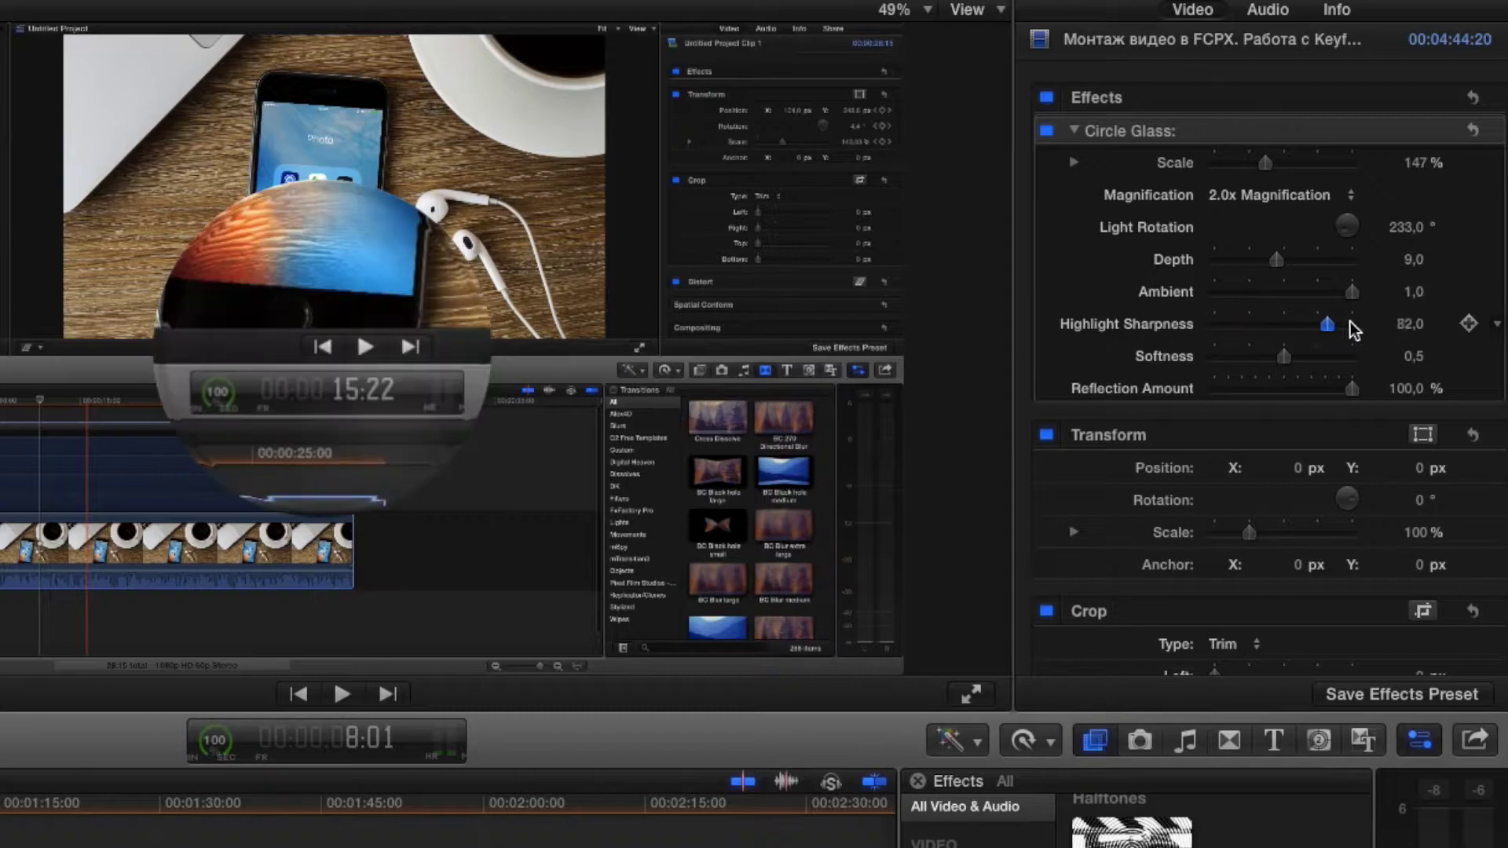
mouse_move(1284, 355)
mouse_down()
mouse_move(1252, 357)
mouse_move(1300, 363)
mouse_move(1178, 357)
mouse_move(1457, 365)
mouse_up()
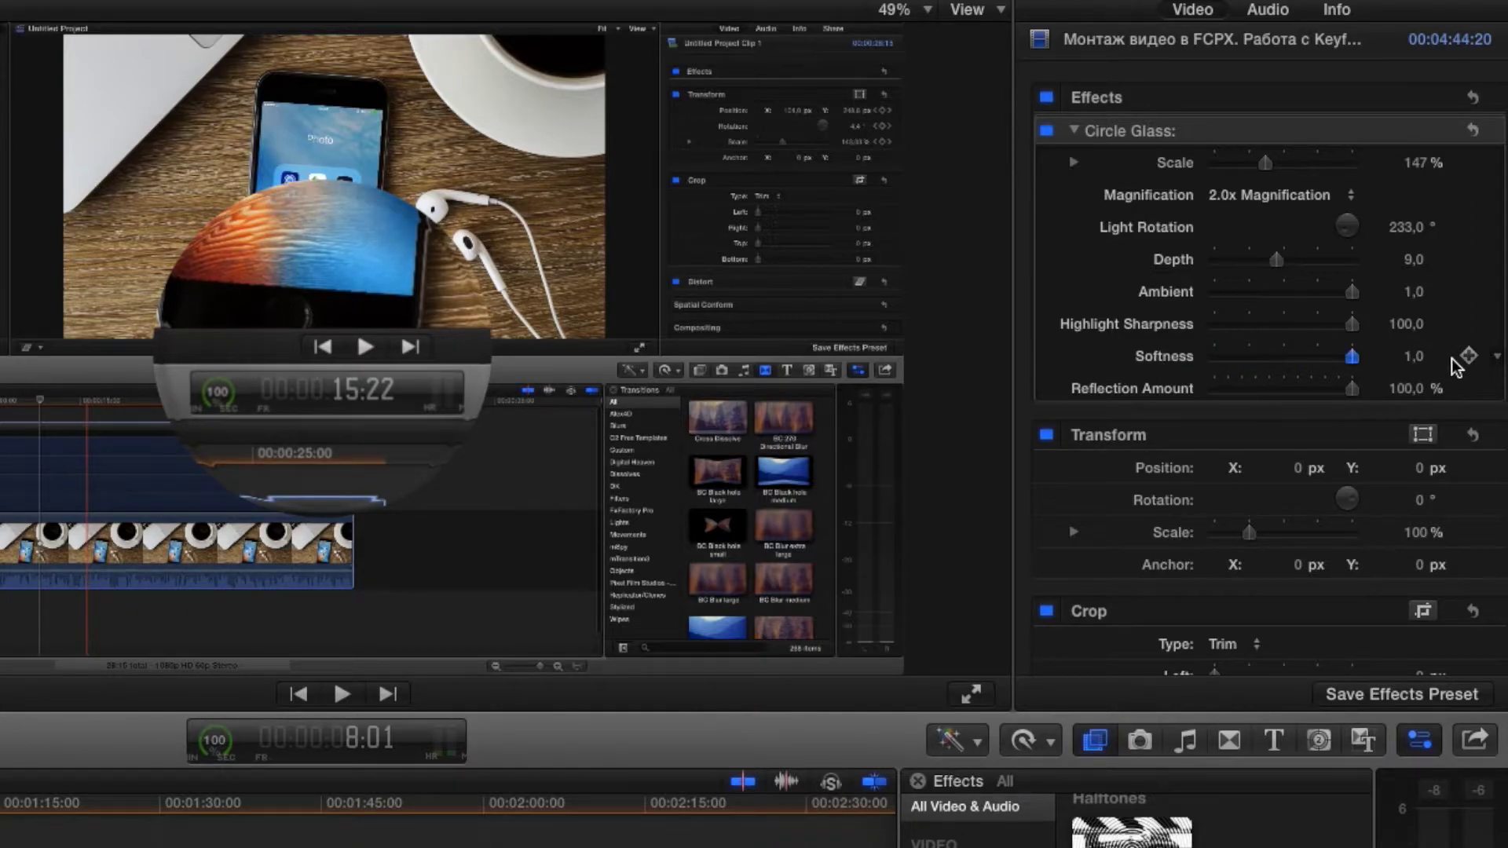
drag(1353, 388, 1149, 385)
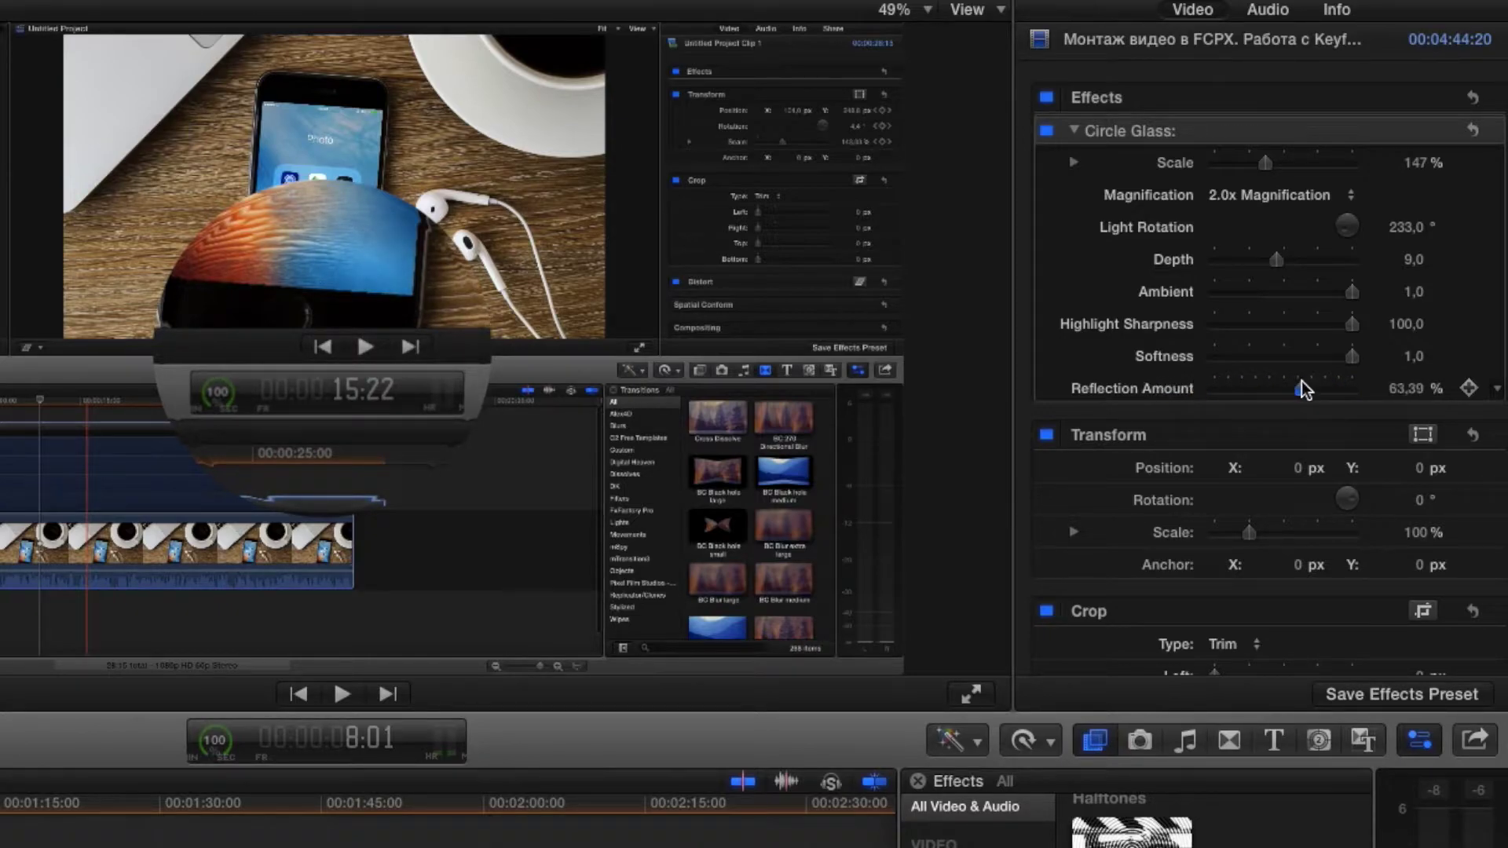
drag(1215, 388, 1352, 388)
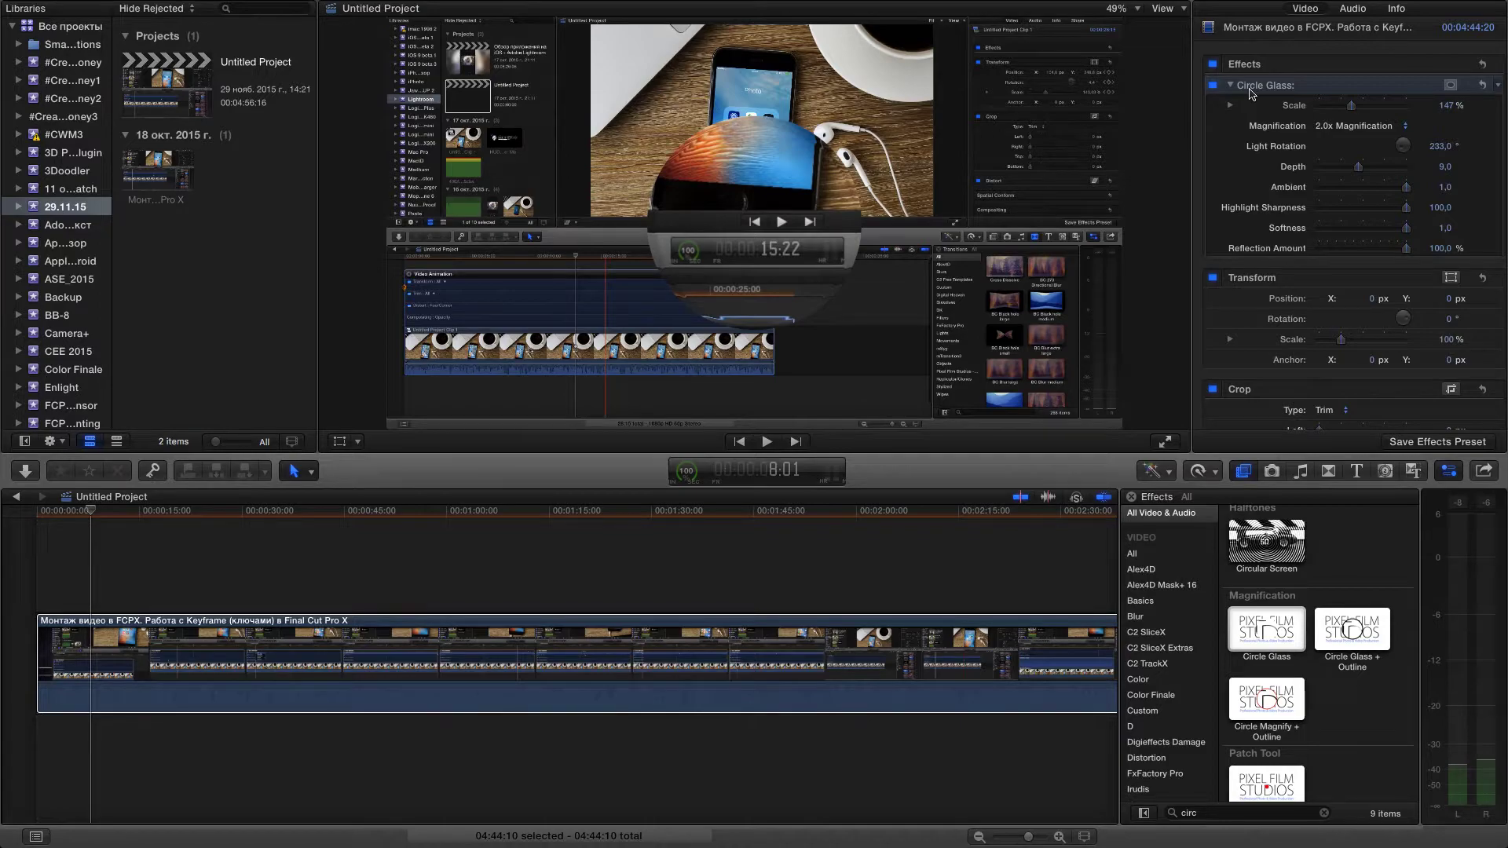
- Replace the Circle Glass effect with Circle Glass + Outline on the clip
key(Delete)
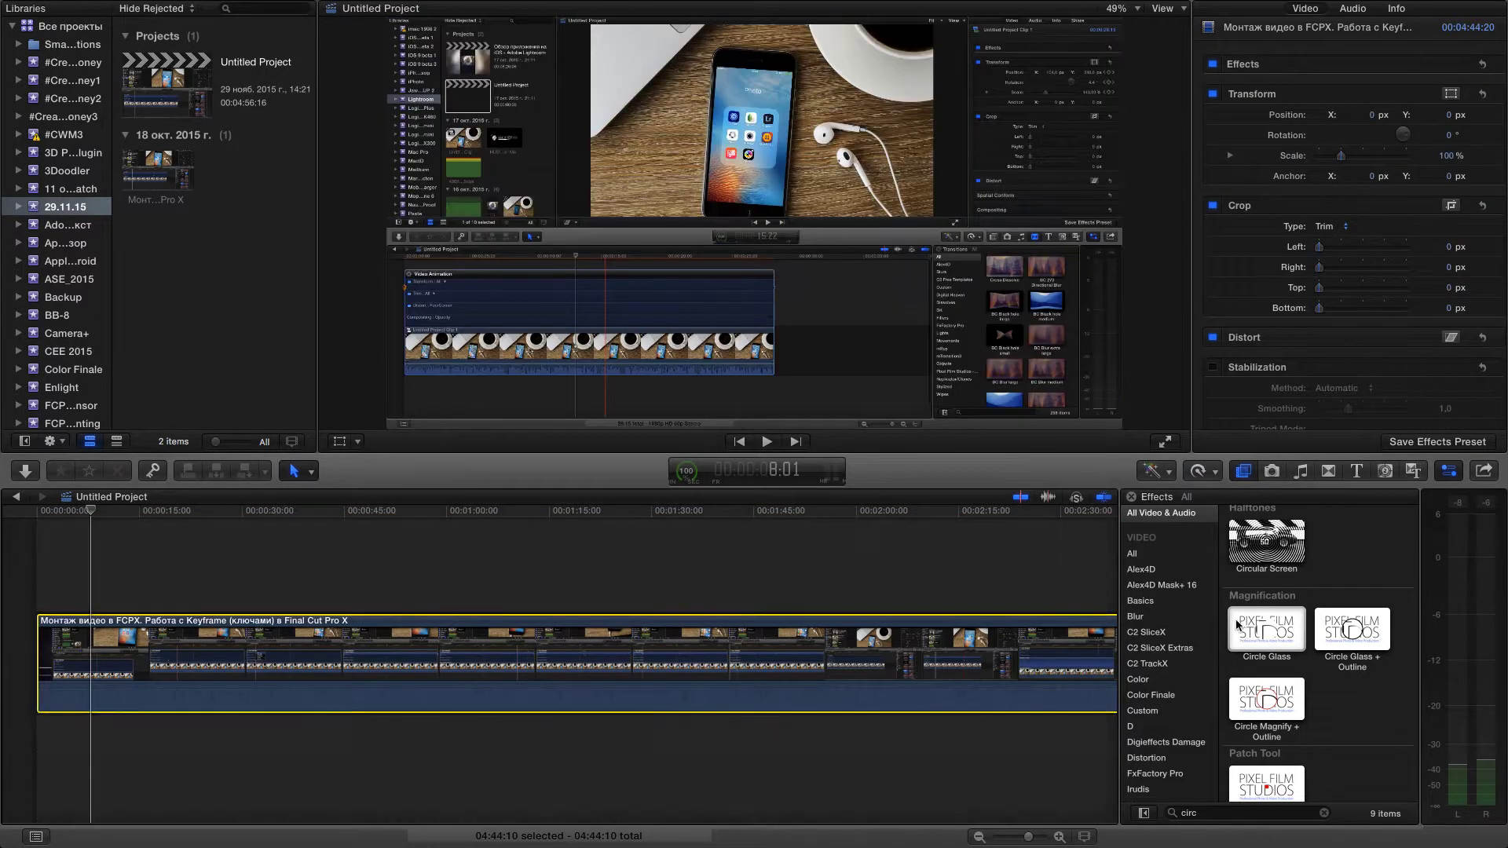
click(1333, 628)
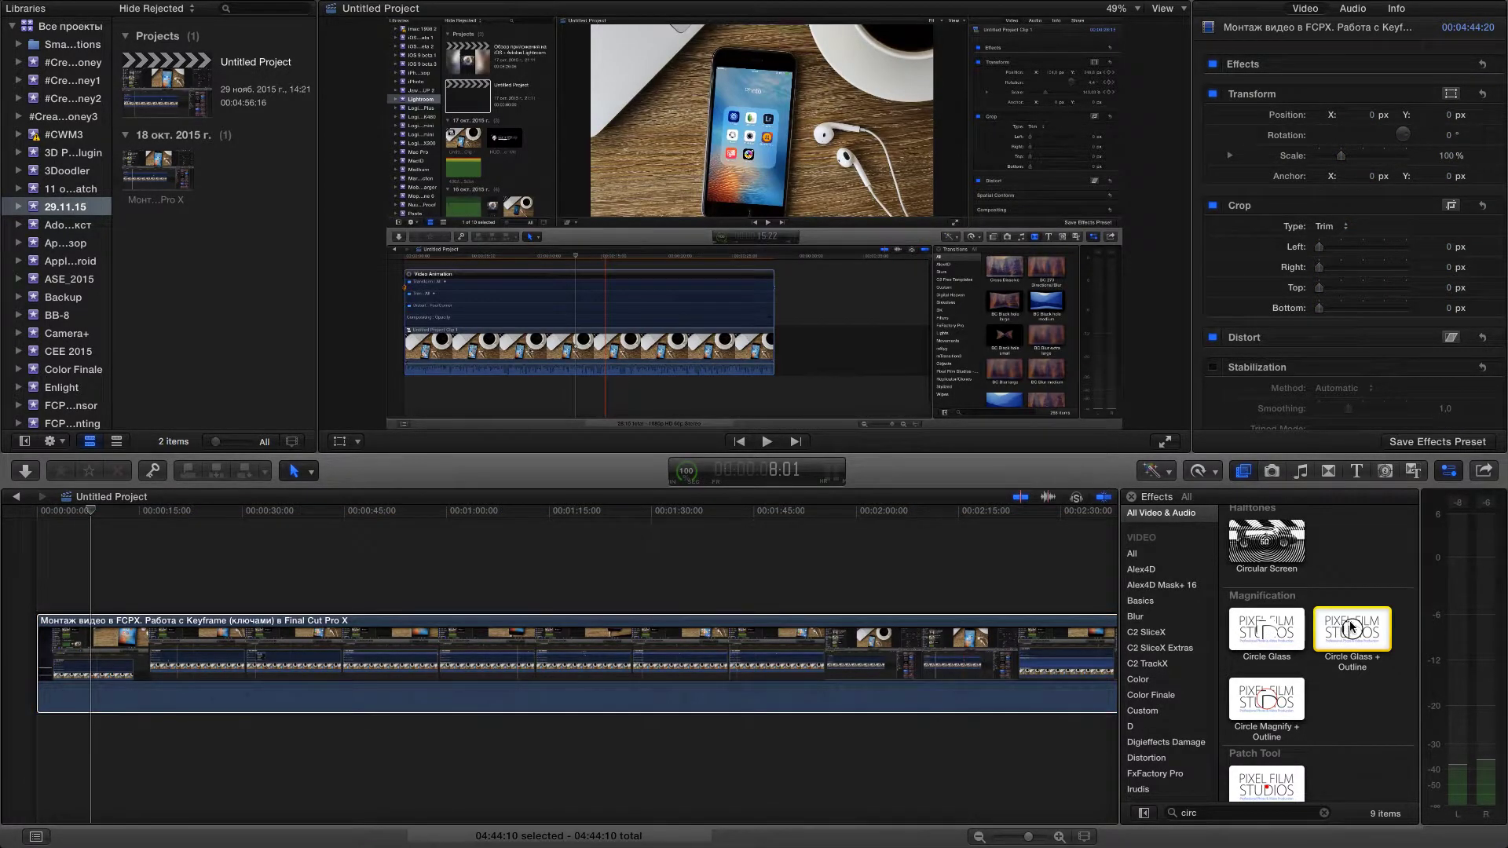
drag(1353, 626, 534, 660)
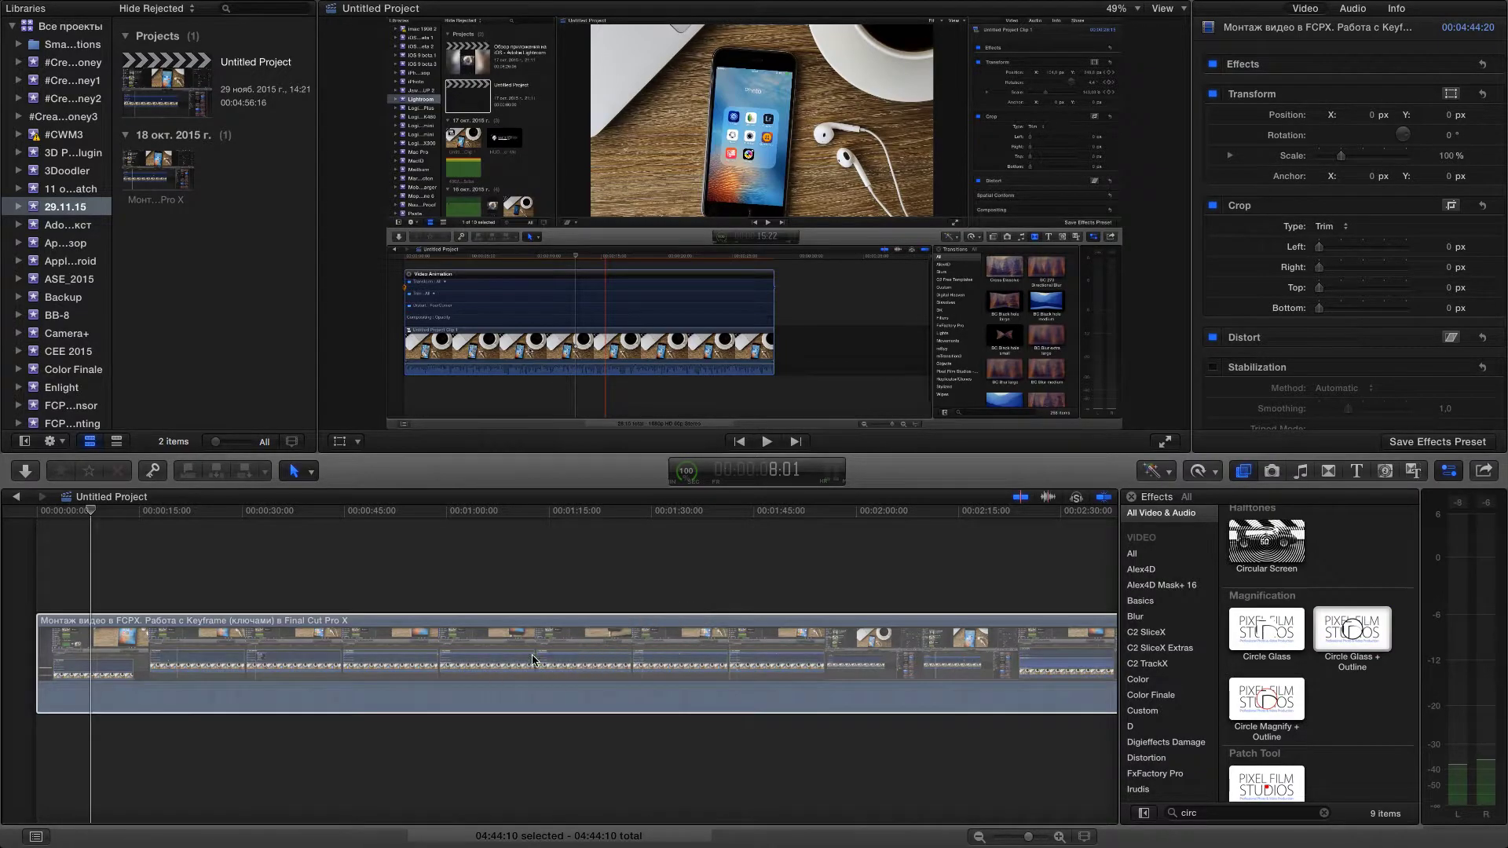
- At playhead 6:03, move the lens centre right to X 0.62, Y -0.04
click(501, 522)
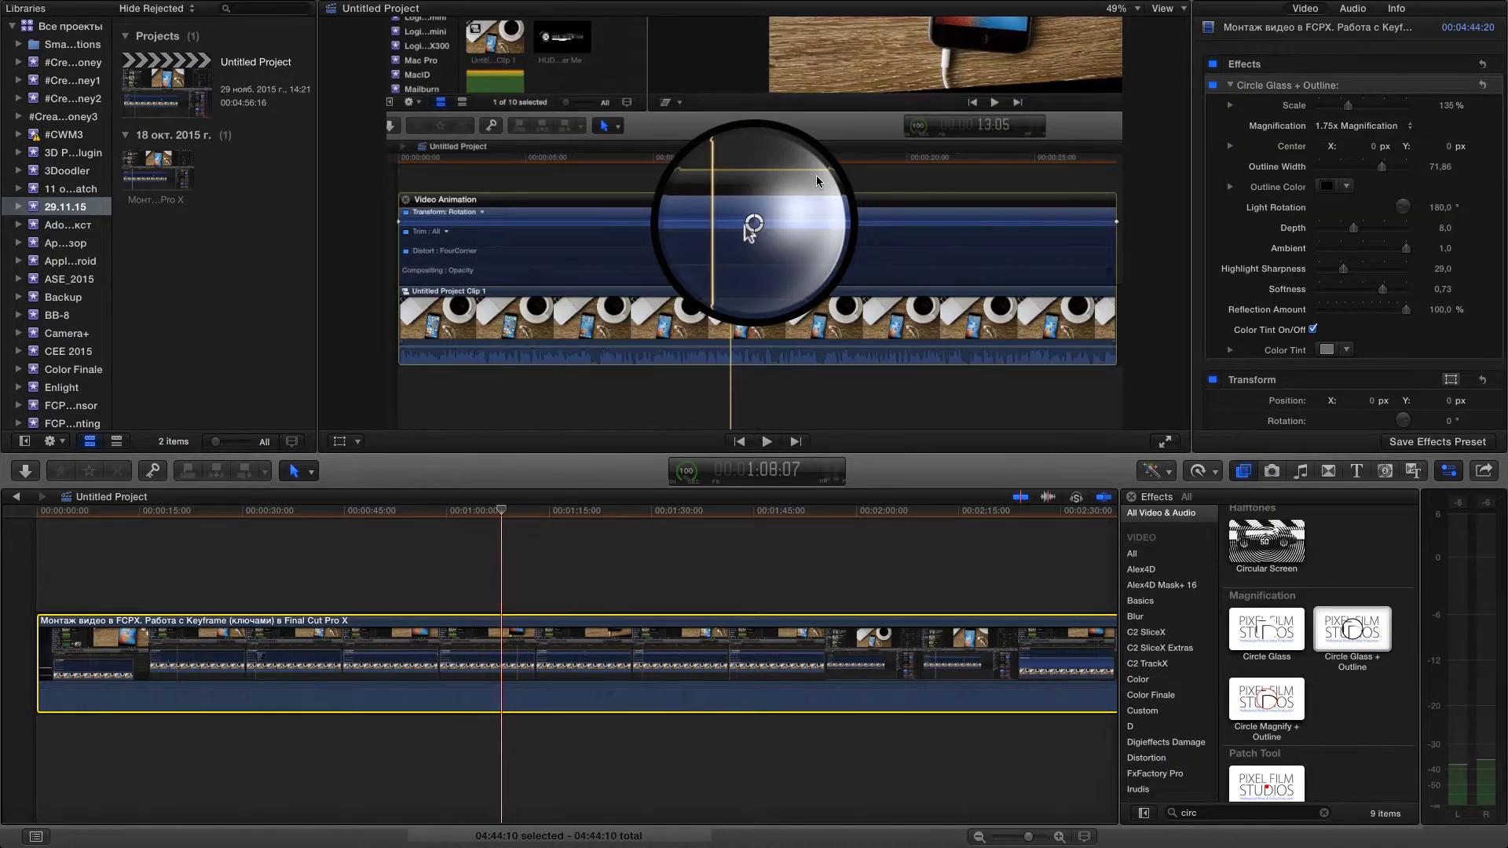
click(752, 227)
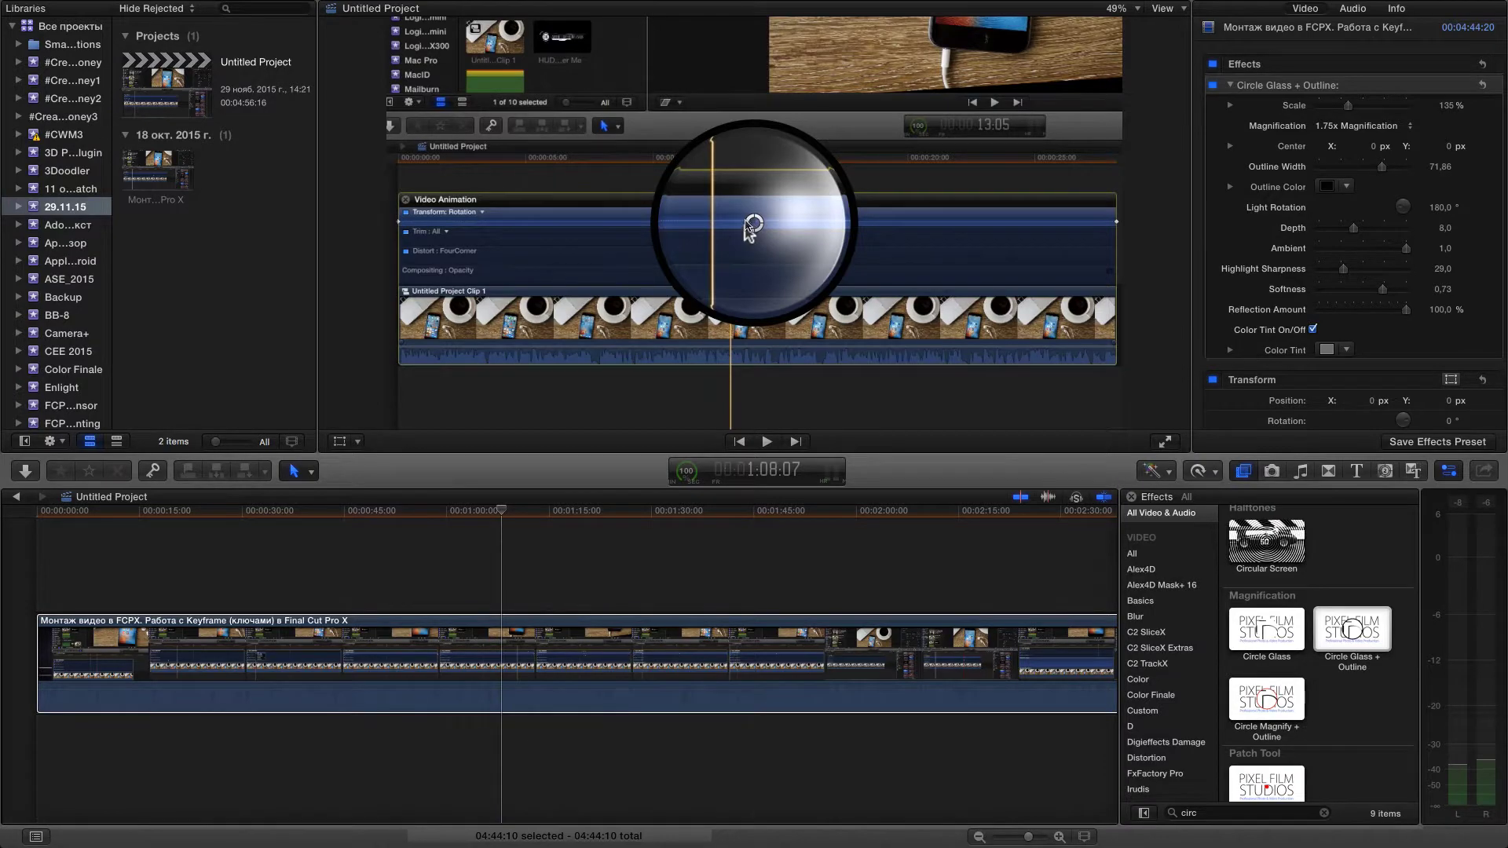
click(115, 518)
click(77, 514)
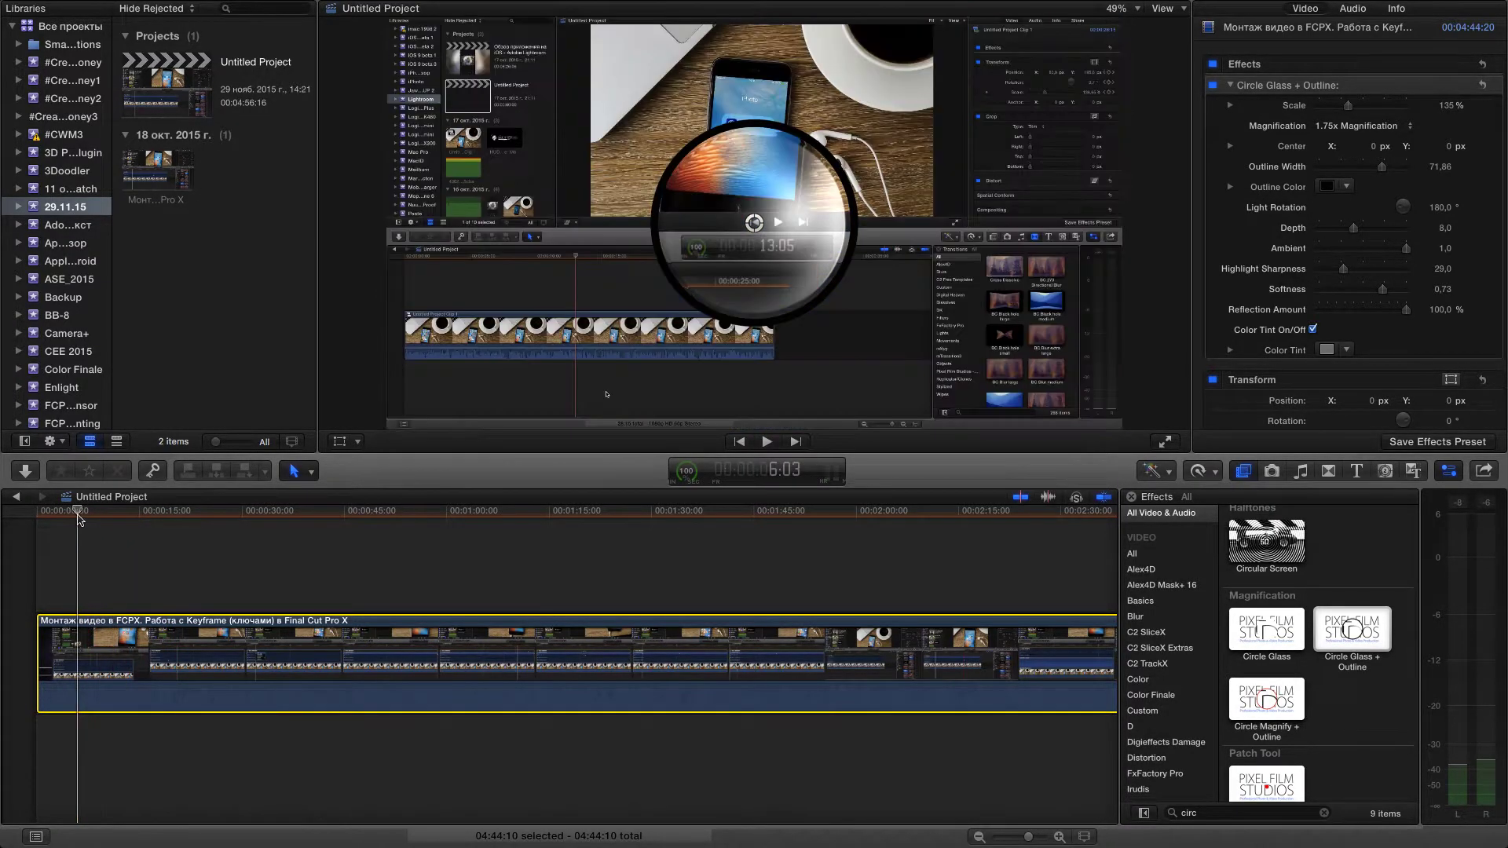
mouse_move(754, 223)
mouse_down()
mouse_move(542, 197)
mouse_move(1004, 259)
mouse_move(1032, 237)
mouse_up()
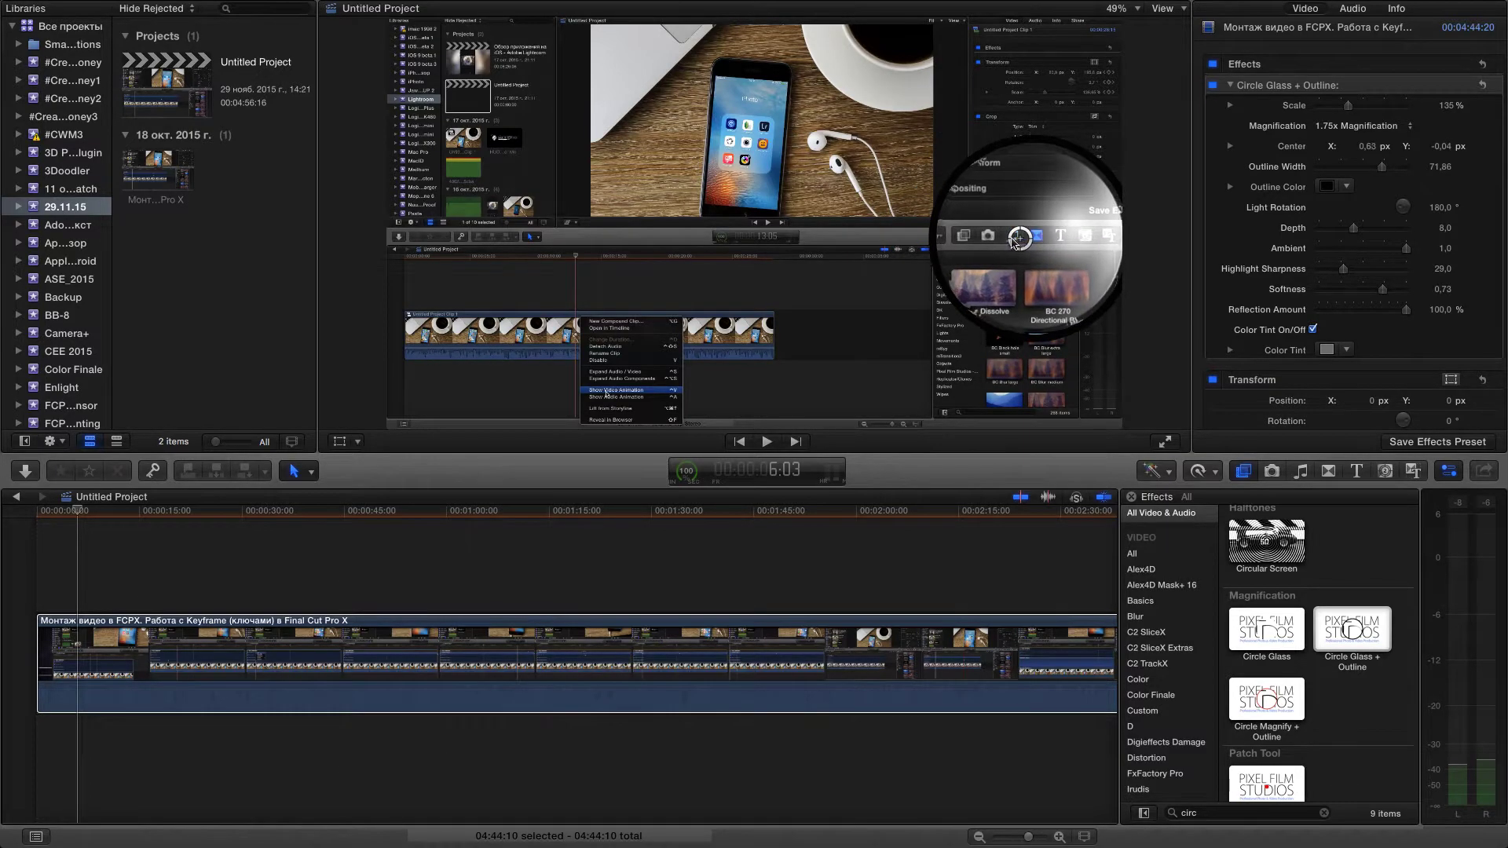
drag(1032, 237, 1009, 237)
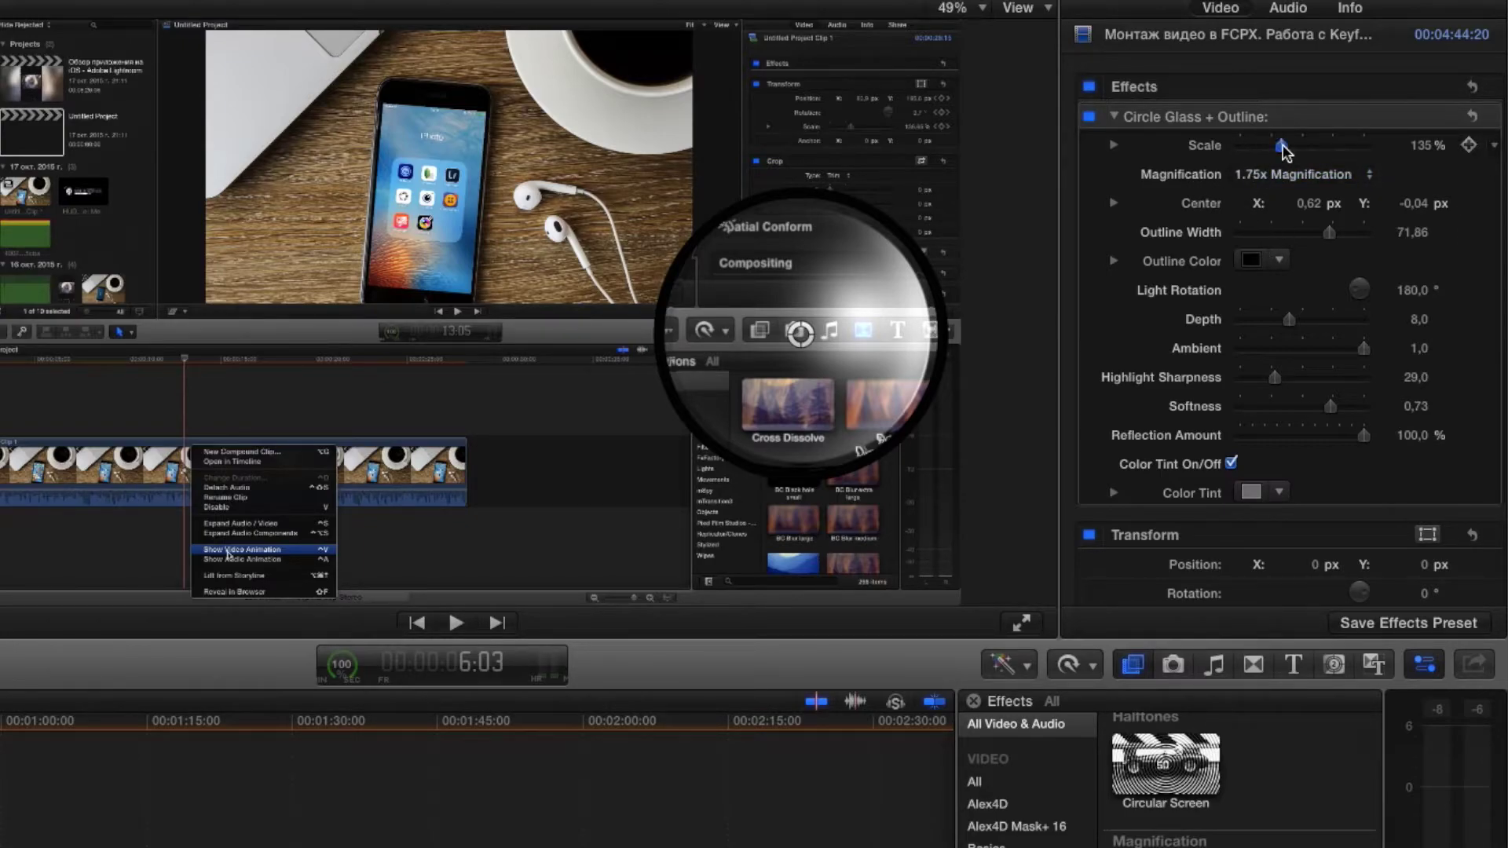
- Set the lens to 3.0x magnification and widen the outline to 86,91
click(1265, 179)
click(1273, 268)
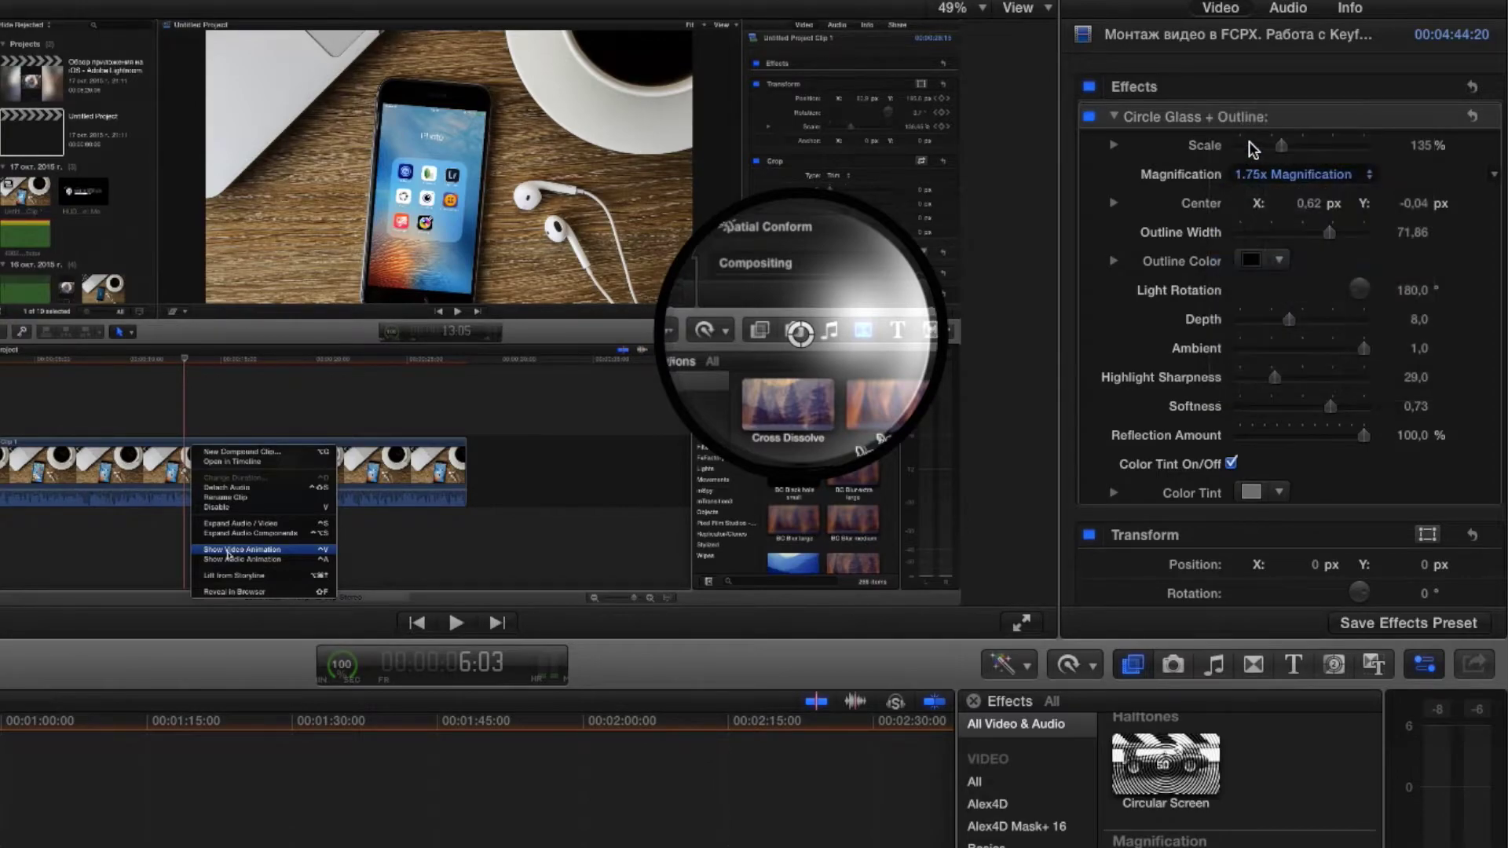
click(1267, 173)
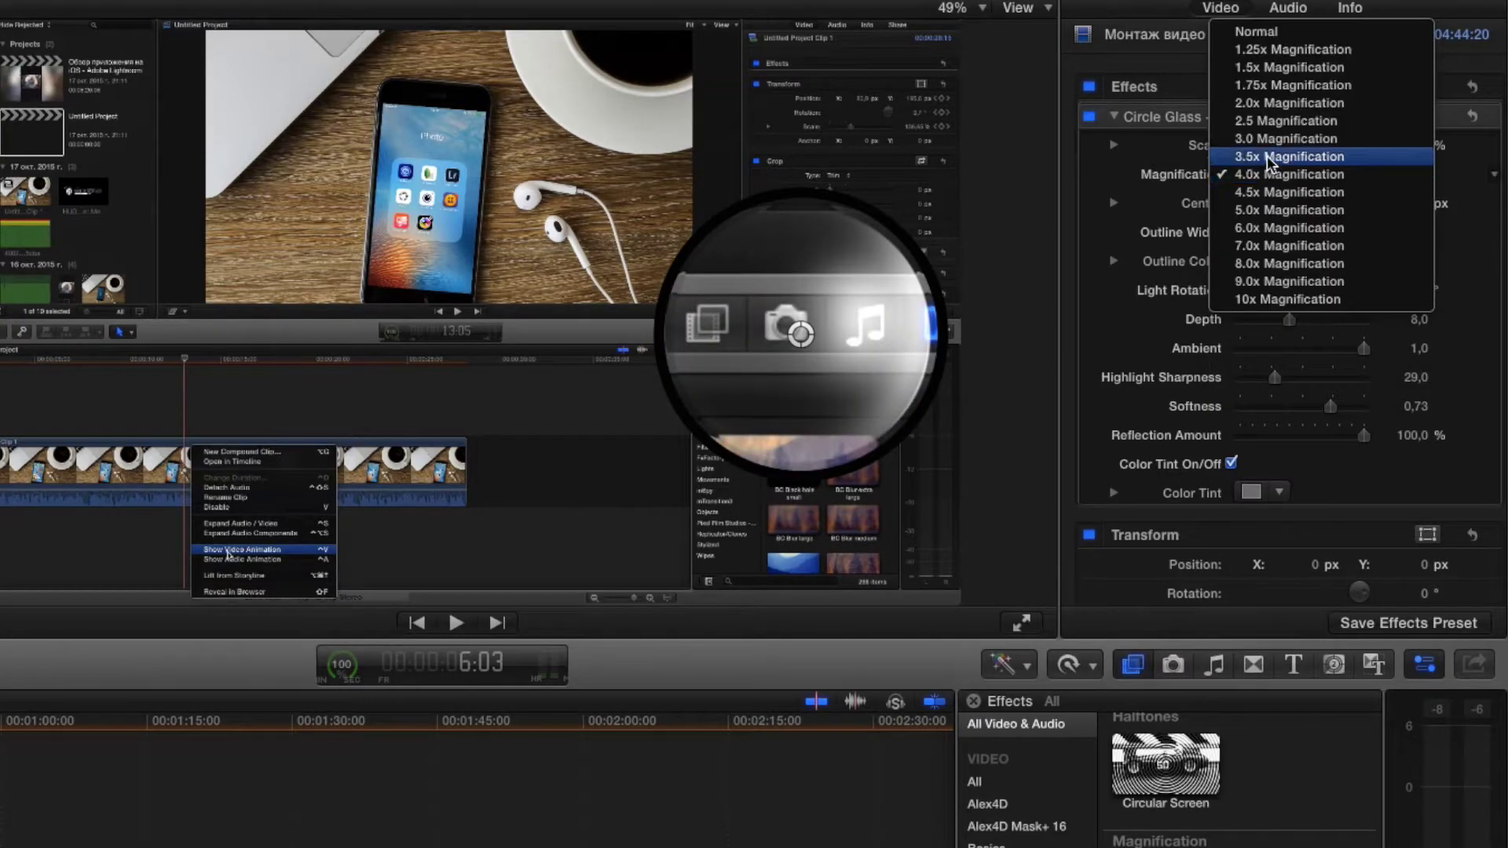
click(1264, 174)
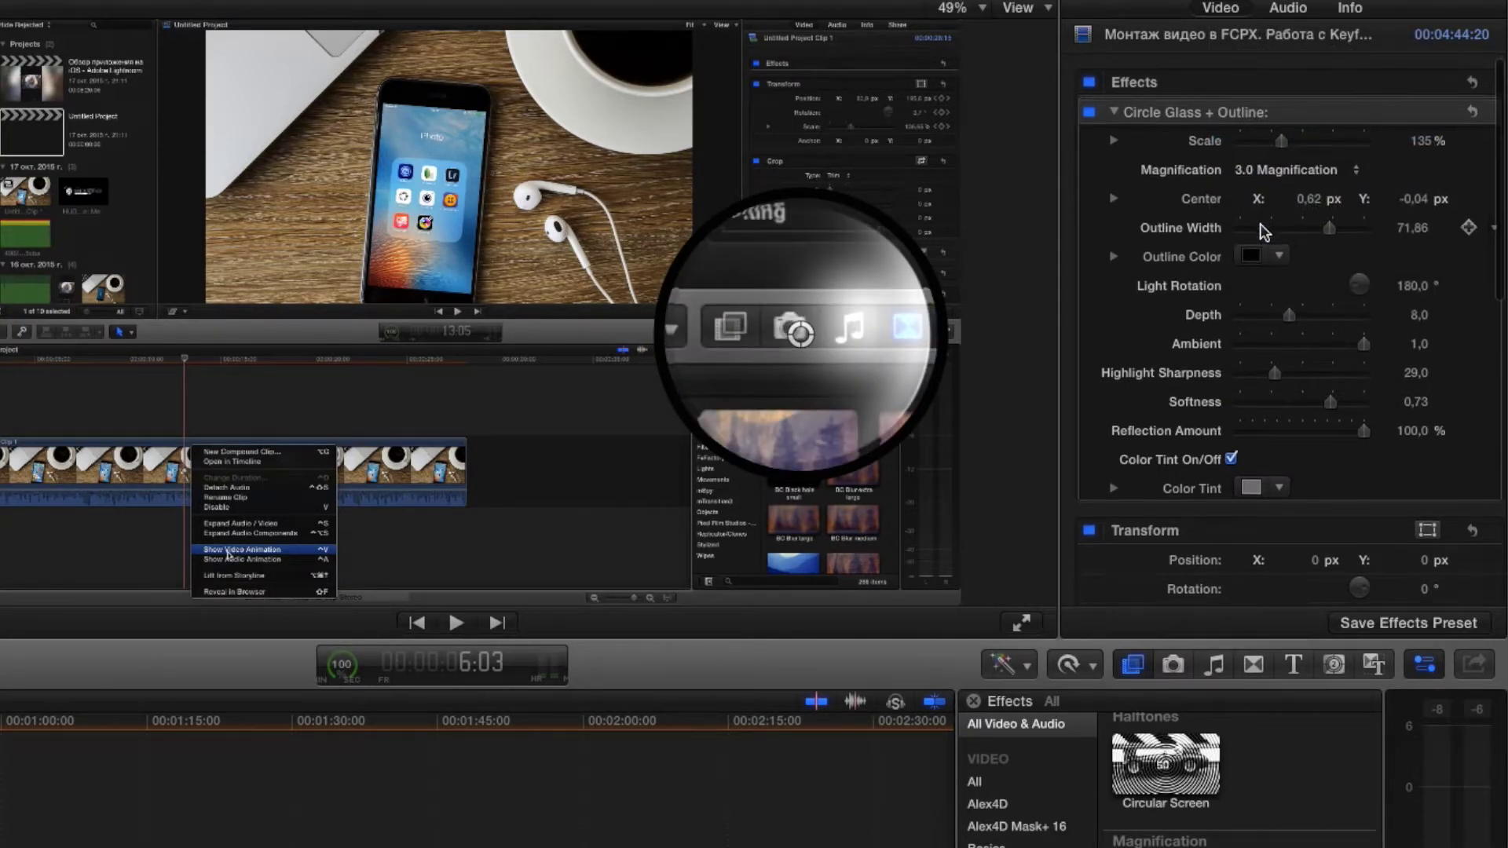
mouse_move(1329, 231)
mouse_down()
mouse_move(1205, 228)
mouse_move(1347, 228)
mouse_up()
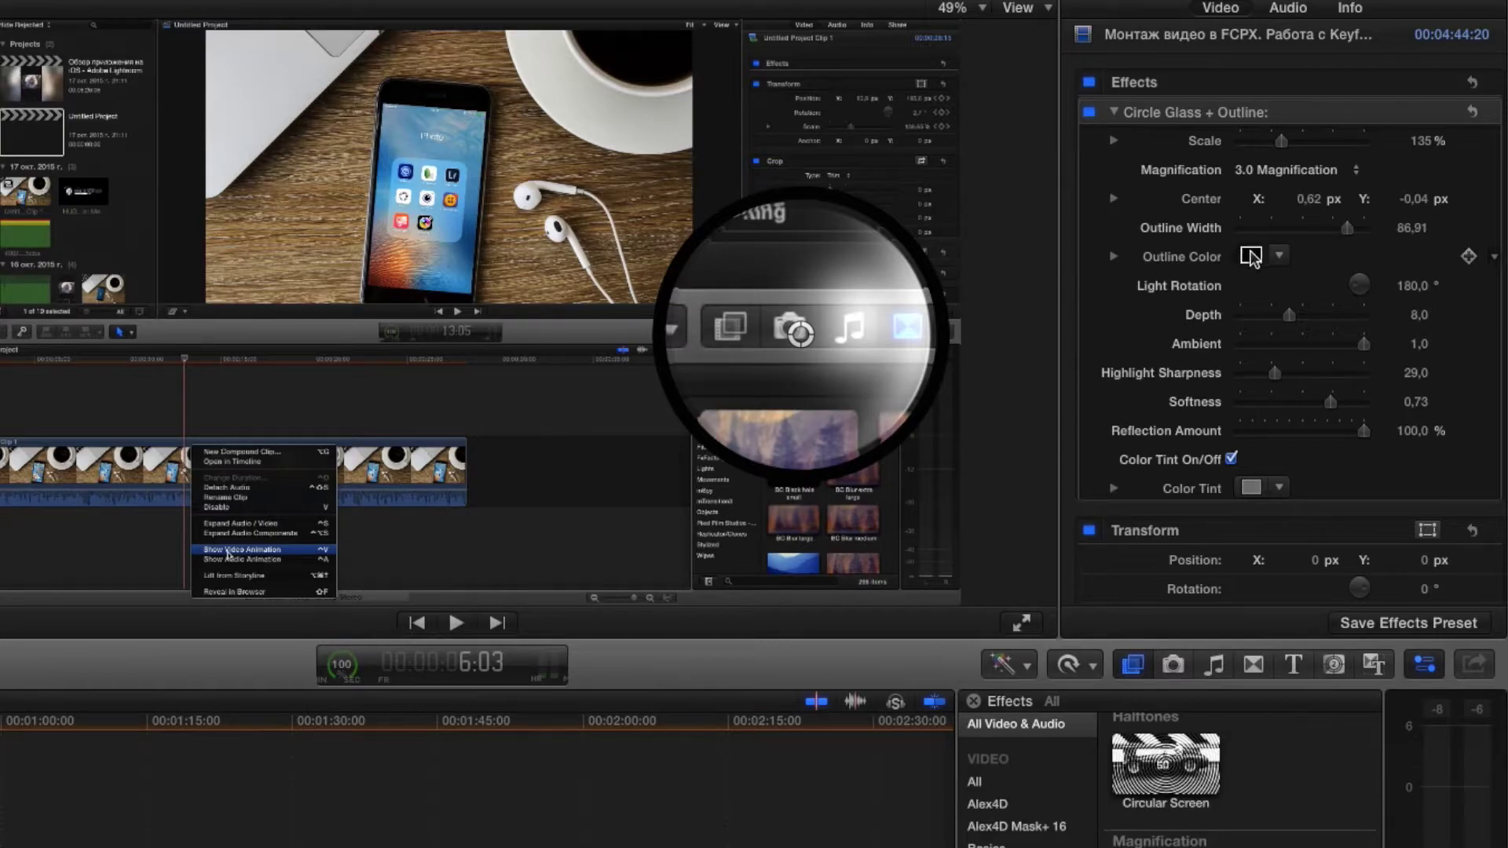
- Make the lens outline colour red
click(1252, 255)
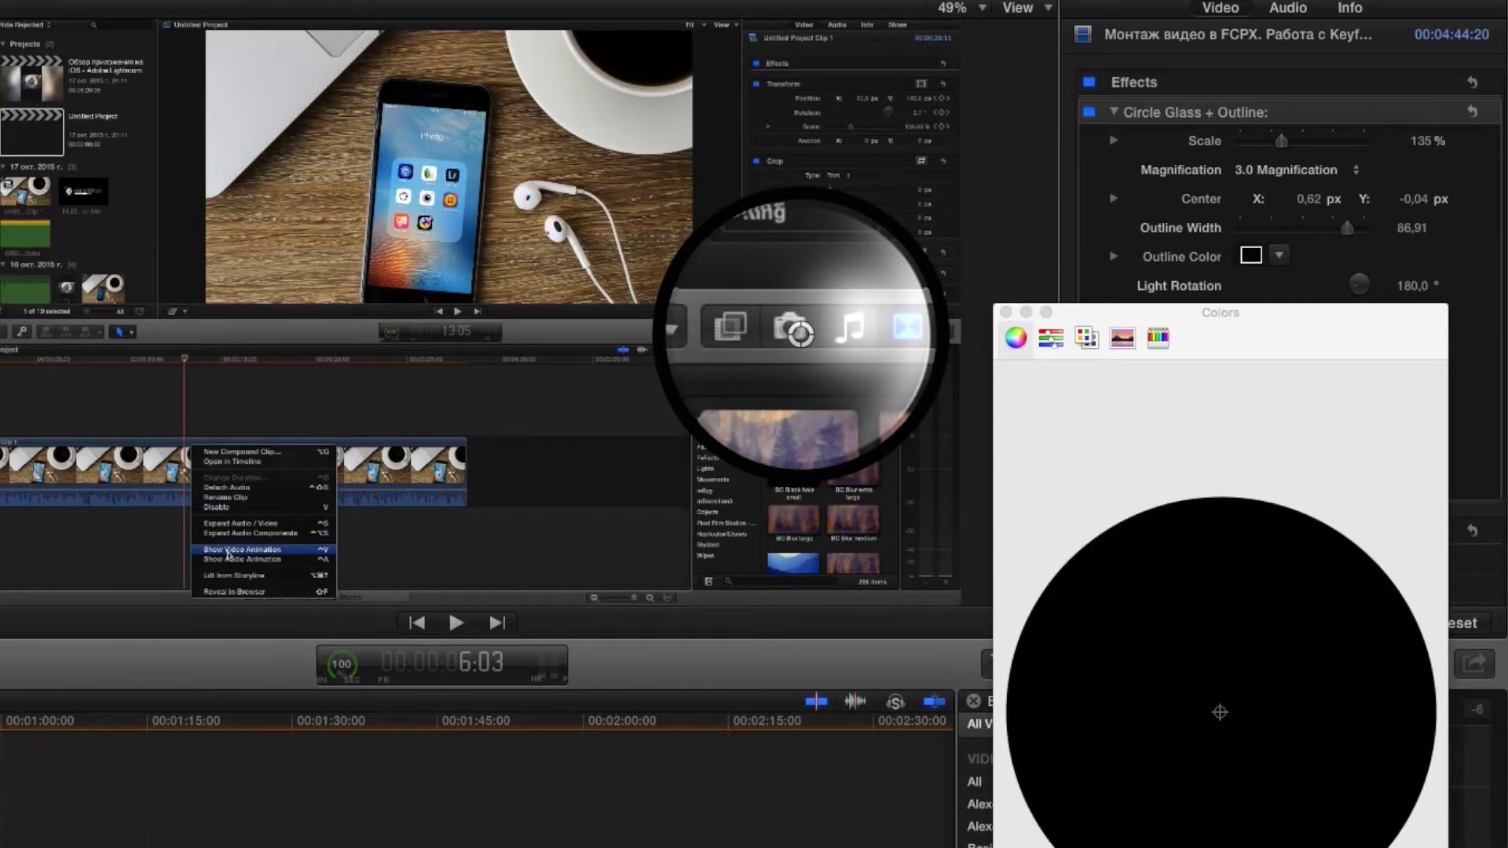
click(1220, 712)
click(1432, 720)
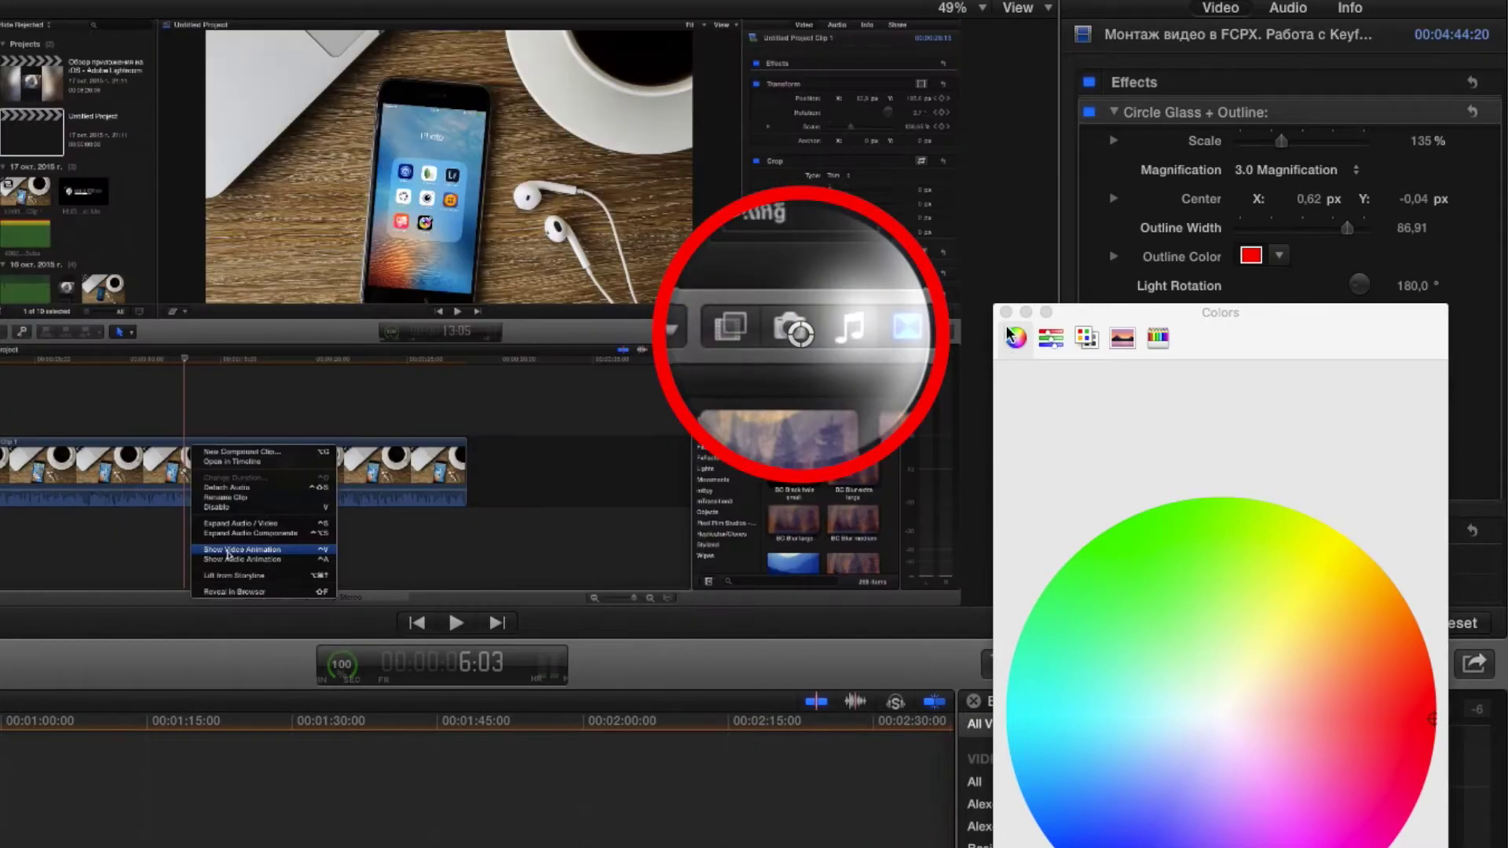
click(1006, 313)
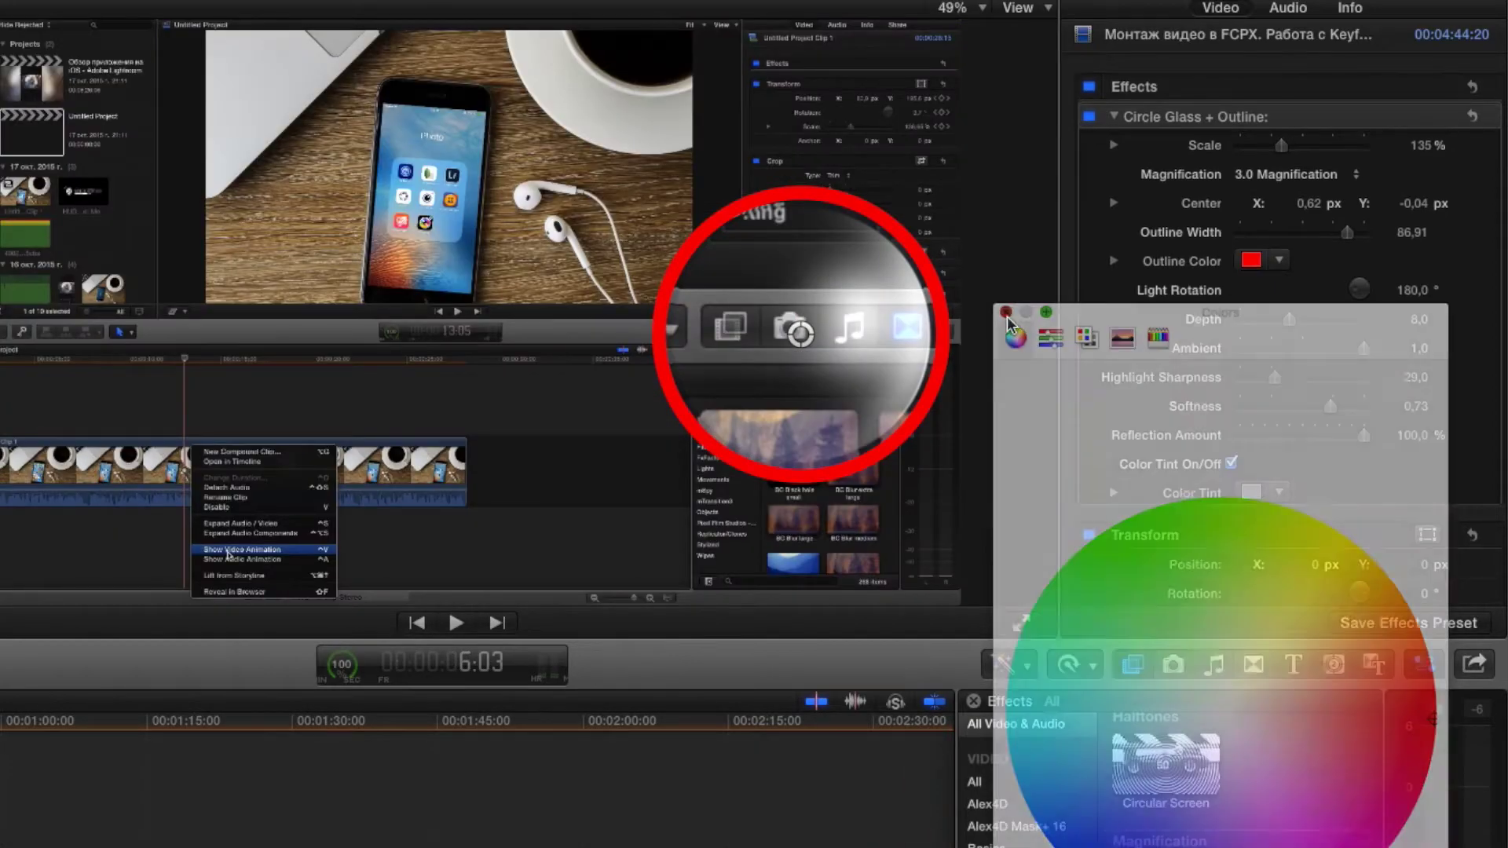
scroll(1303, 324, down, 3)
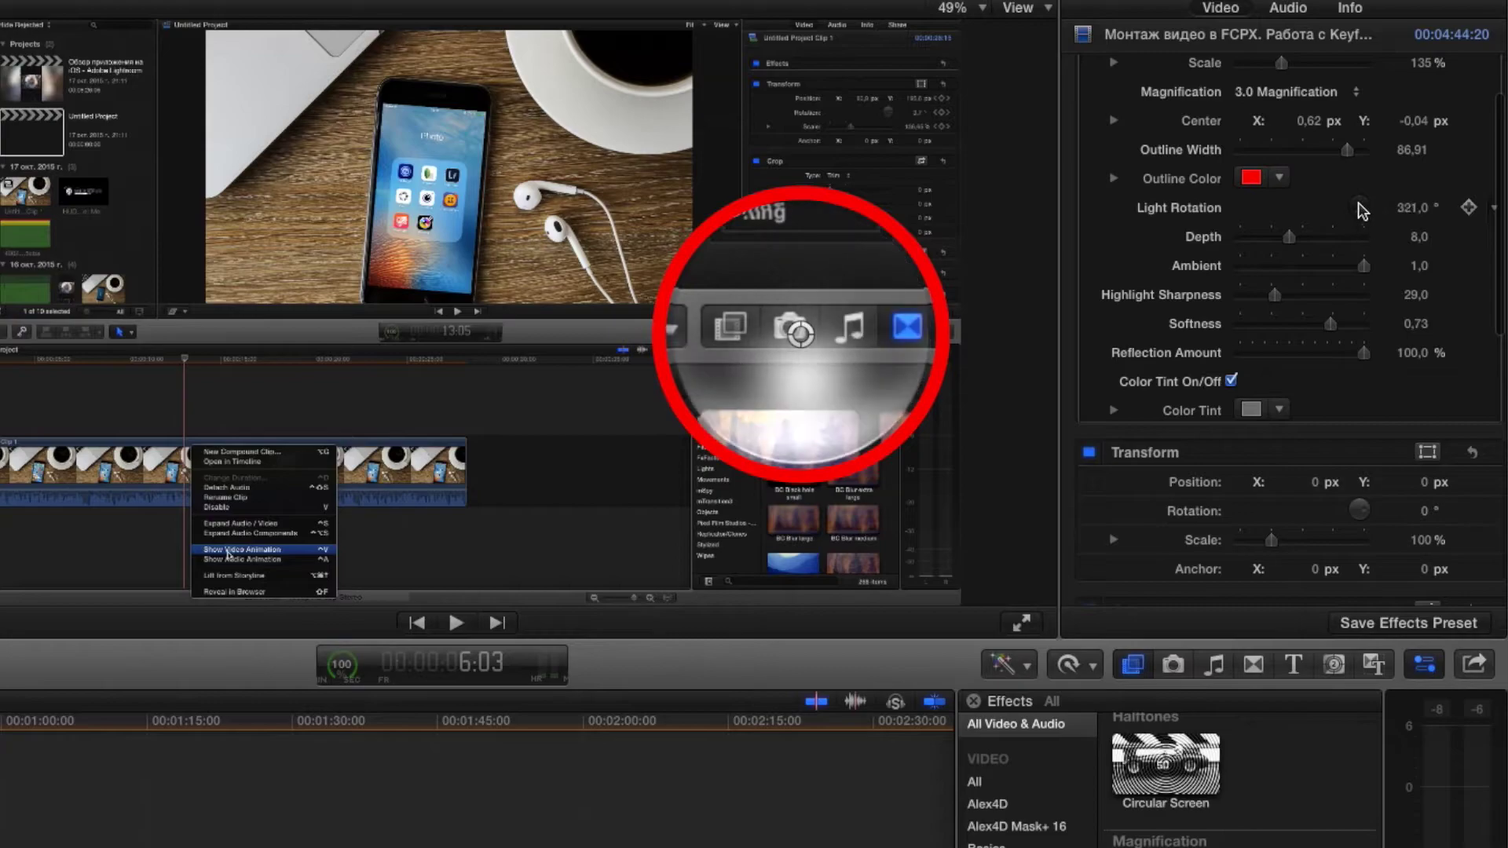
- Set Light Rotation to 360°, Depth to 7 and Softness to 1,0, leaving Ambient and Reflection unchanged
drag(1350, 209, 1363, 208)
drag(1292, 244, 1284, 240)
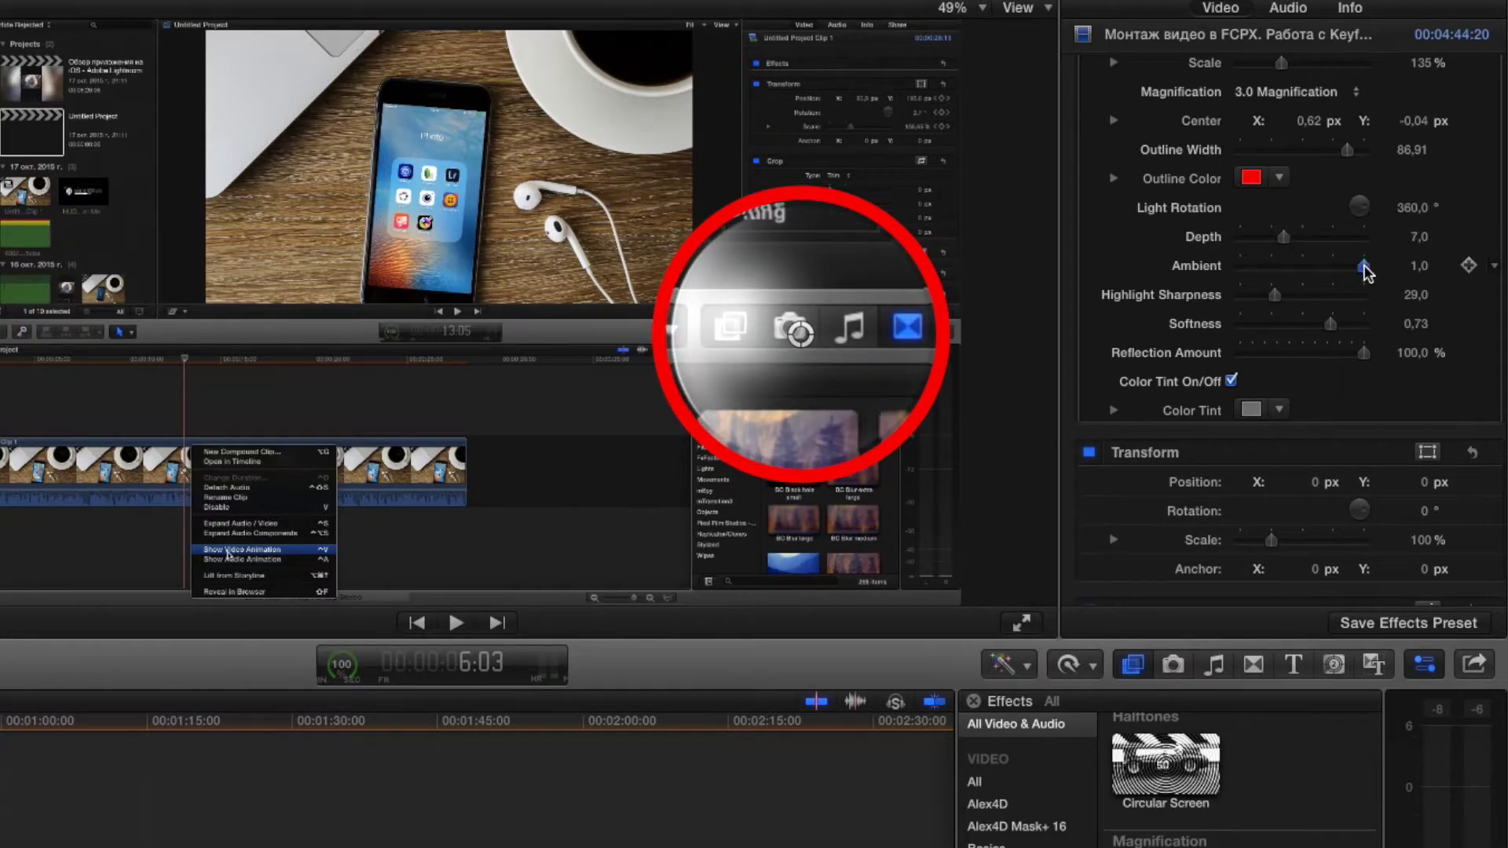
mouse_move(1365, 265)
mouse_down()
mouse_move(1241, 266)
mouse_move(1365, 291)
mouse_up()
key(super+z)
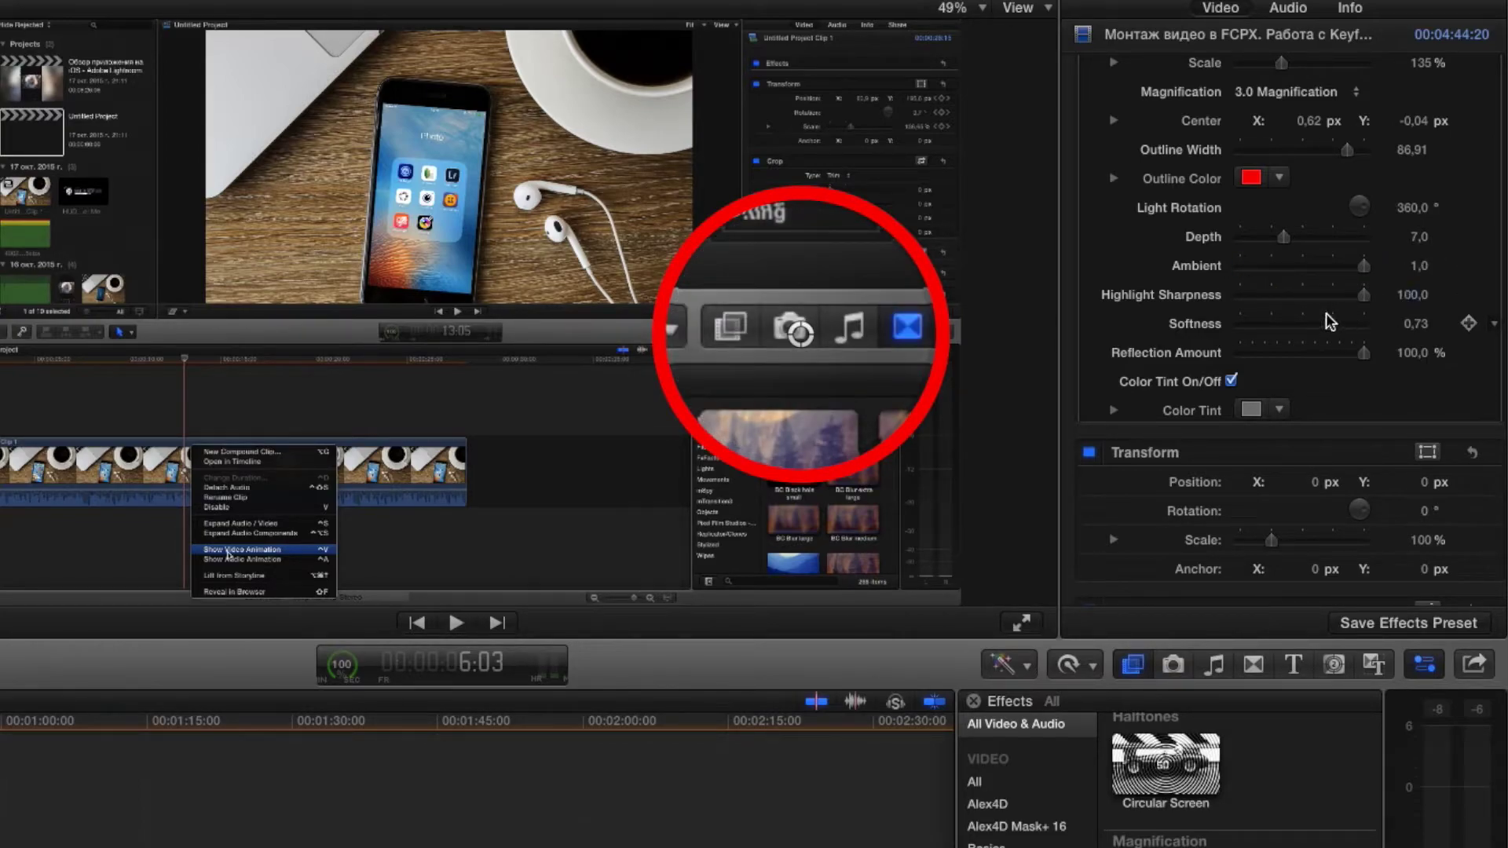
drag(1330, 324, 1365, 324)
drag(1365, 352, 1121, 354)
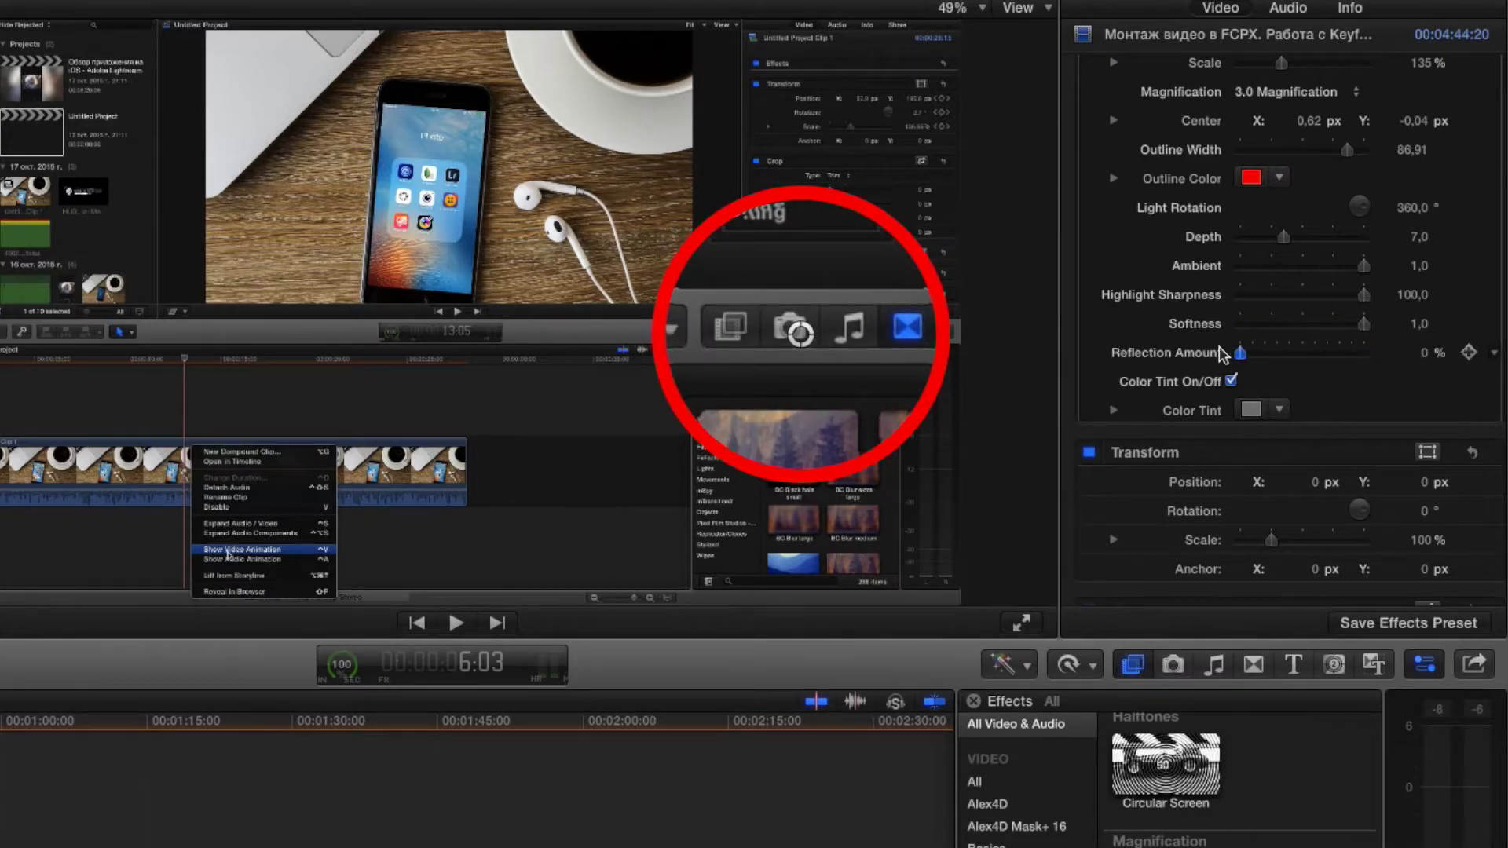
drag(1222, 353, 1367, 353)
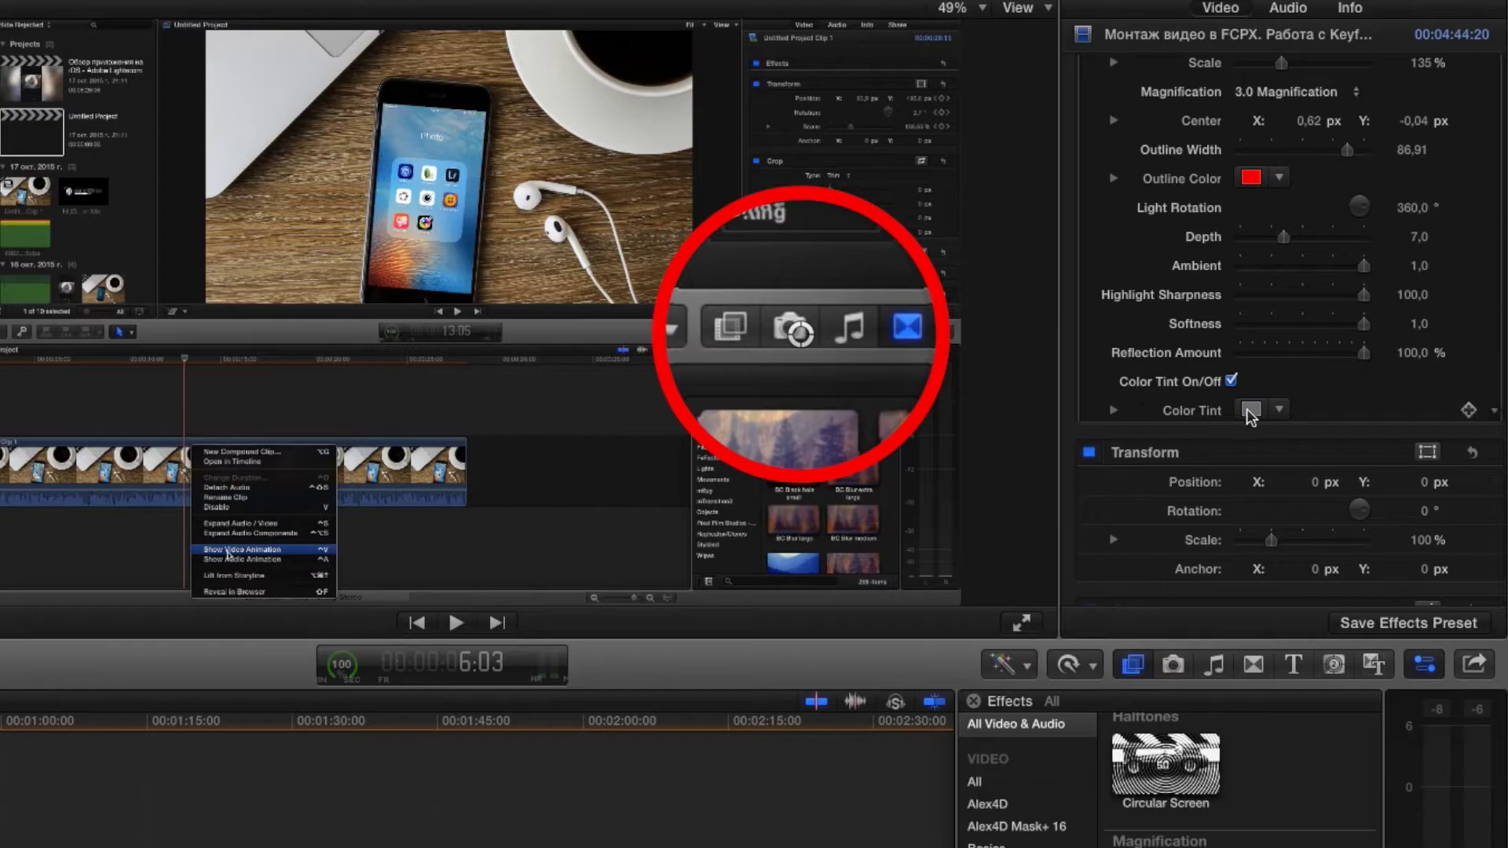
- Set the lens Color Tint to green
click(1249, 410)
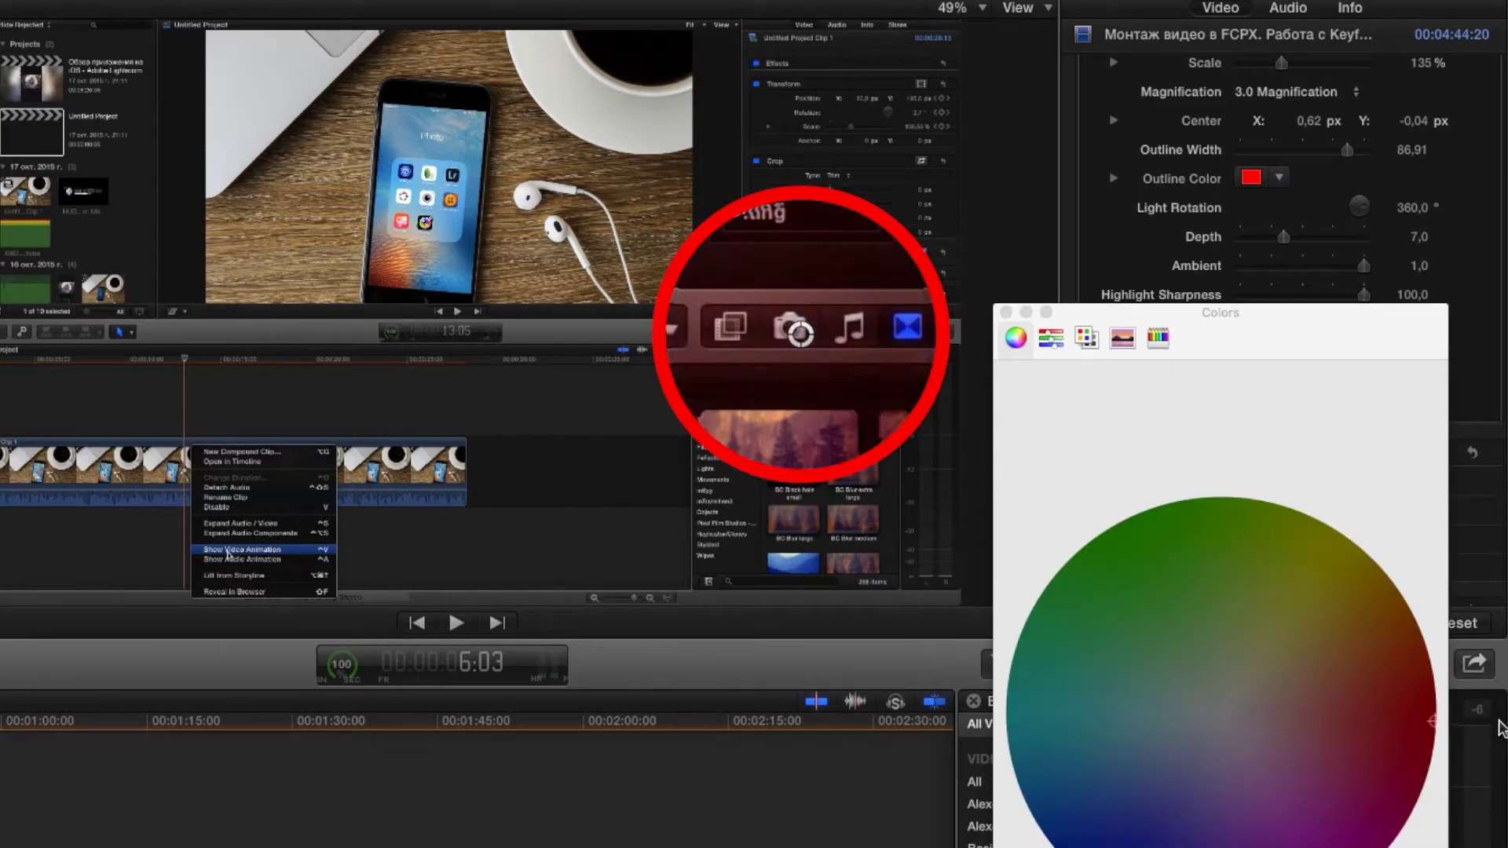
click(1272, 623)
click(1223, 834)
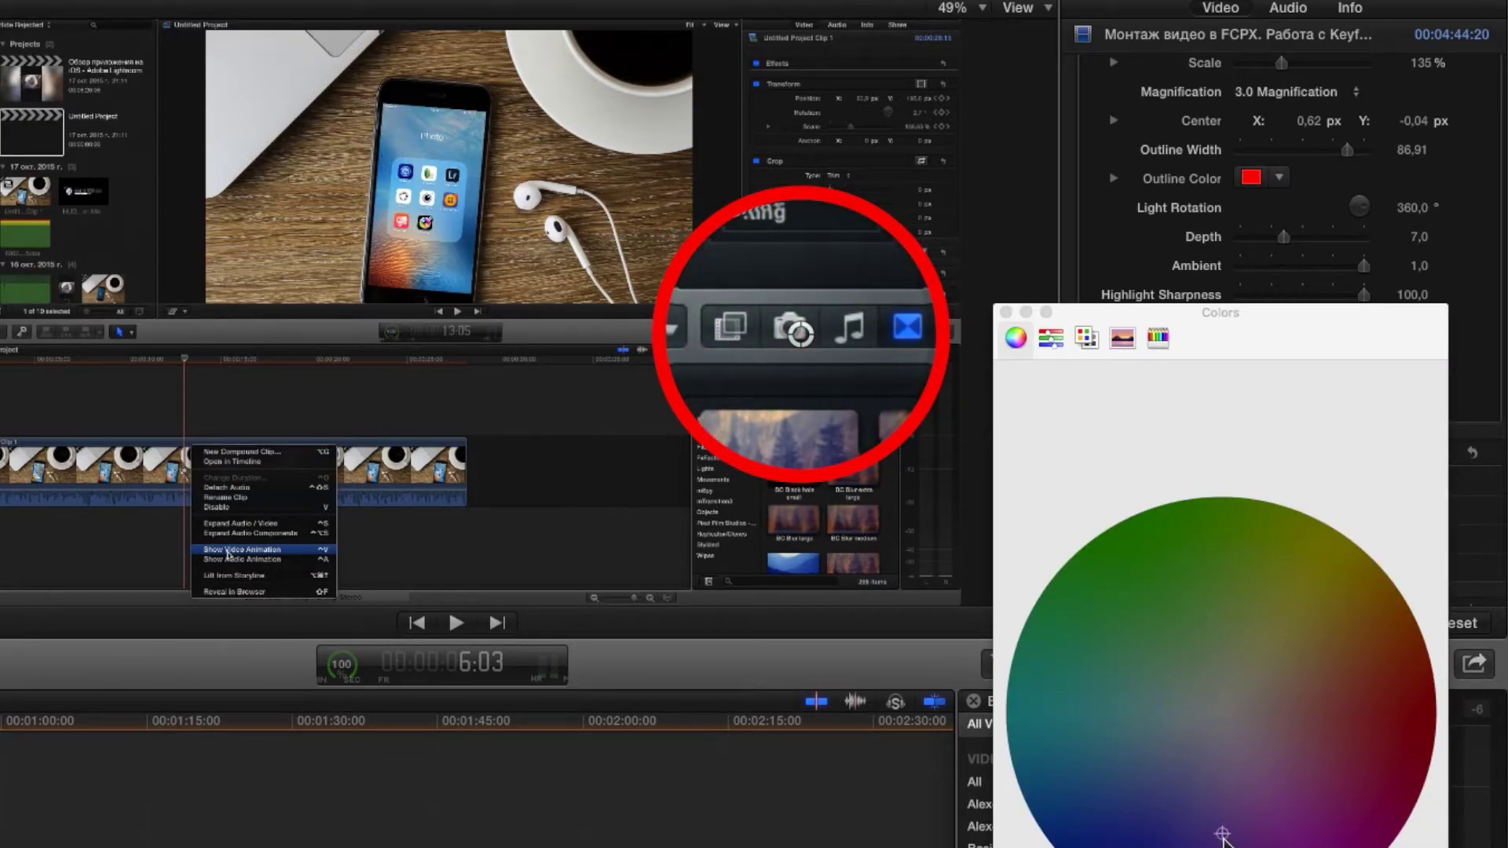
click(1220, 838)
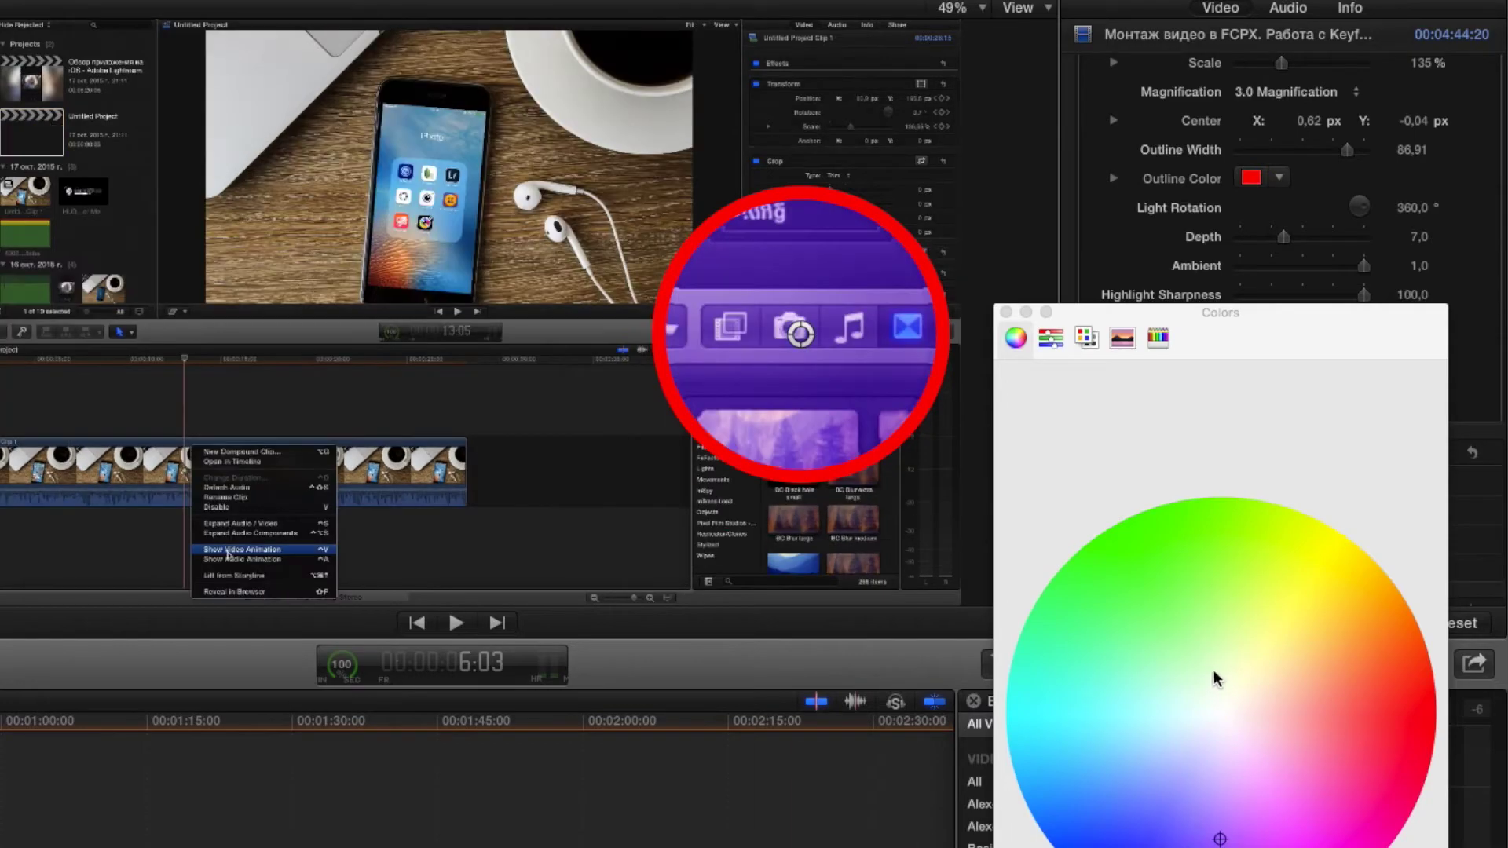
drag(1217, 679, 1201, 517)
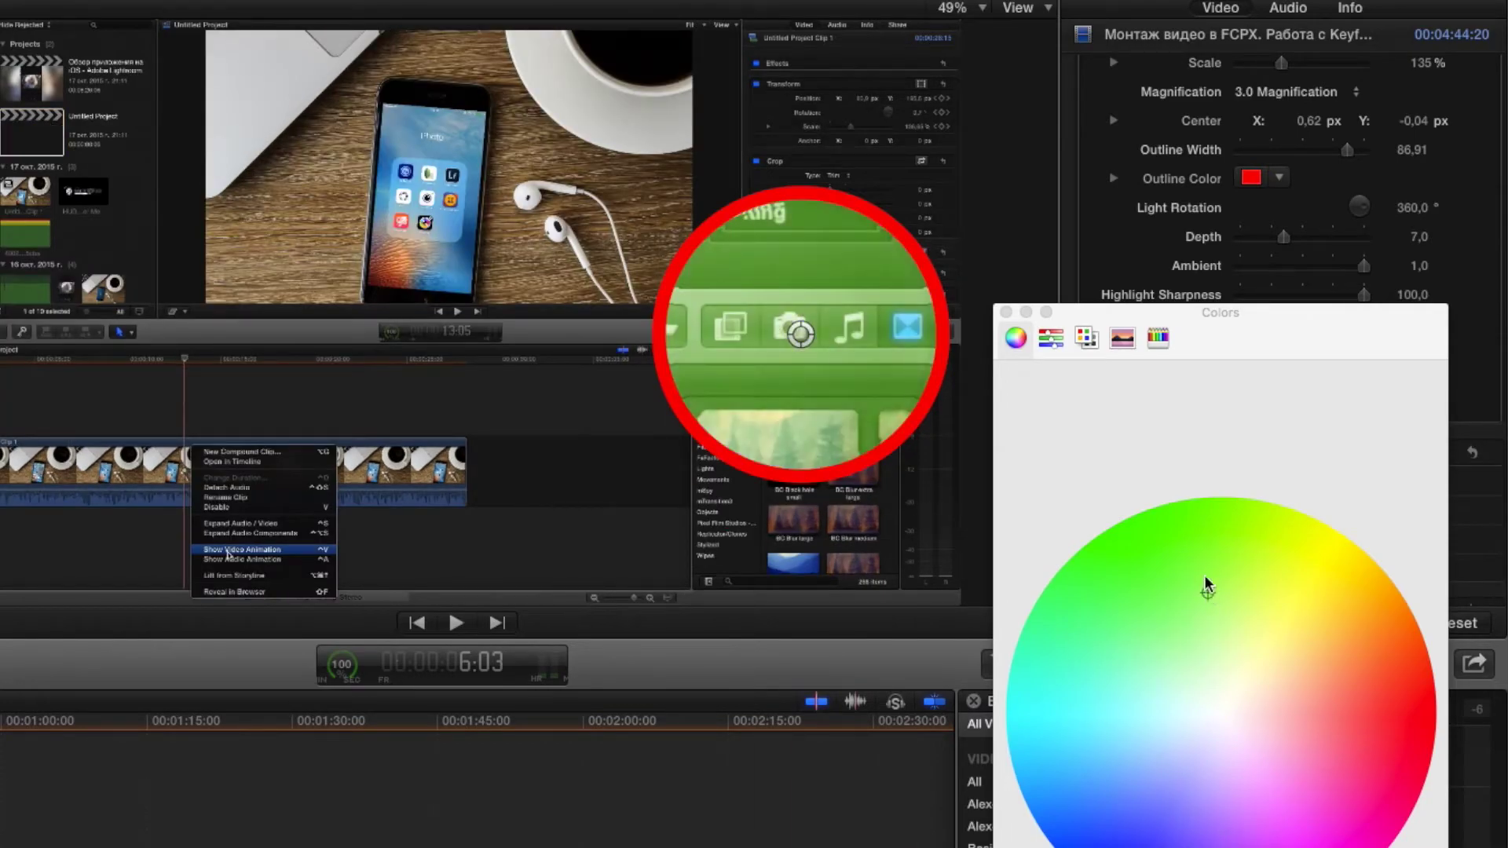
click(1006, 313)
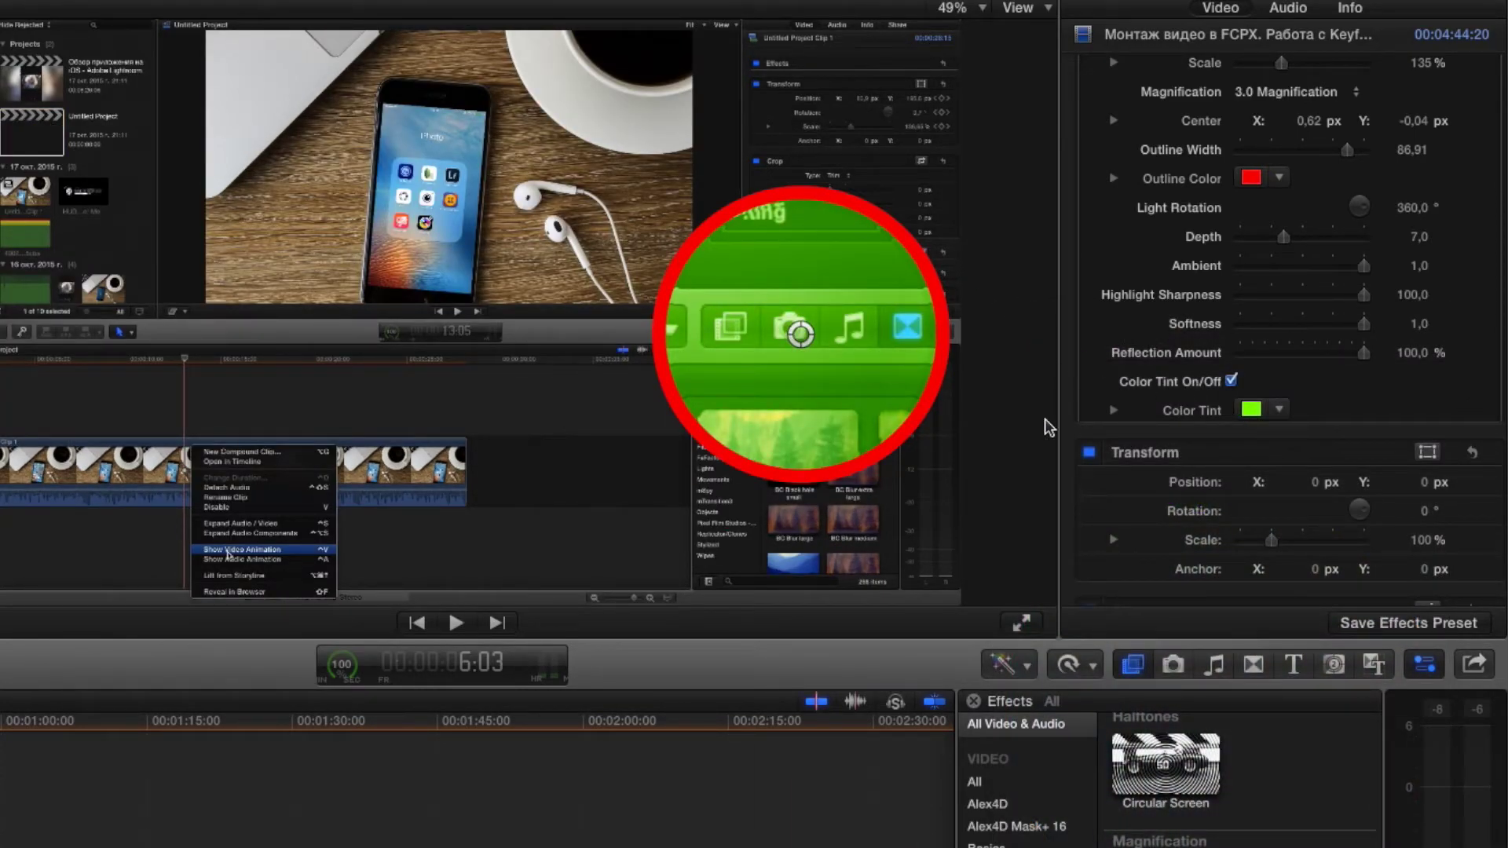
- Compare the lens with and without tint, leaving Color Tint off
click(1232, 383)
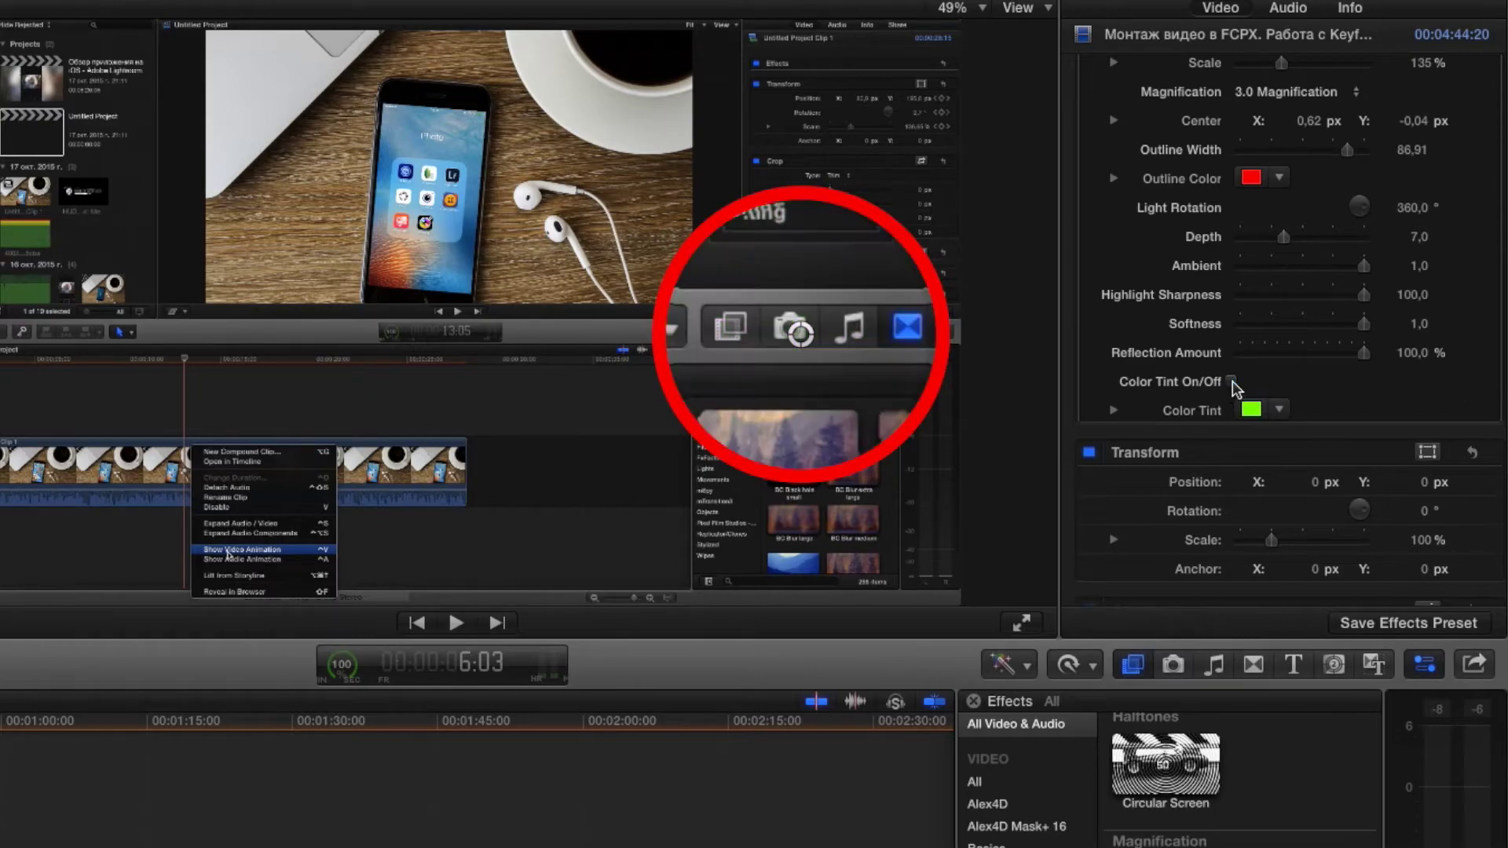
click(1232, 383)
click(1232, 382)
- Move the lens centre upward, switch to 2.0x Magnification and shrink Scale to 100%
drag(797, 340, 816, 141)
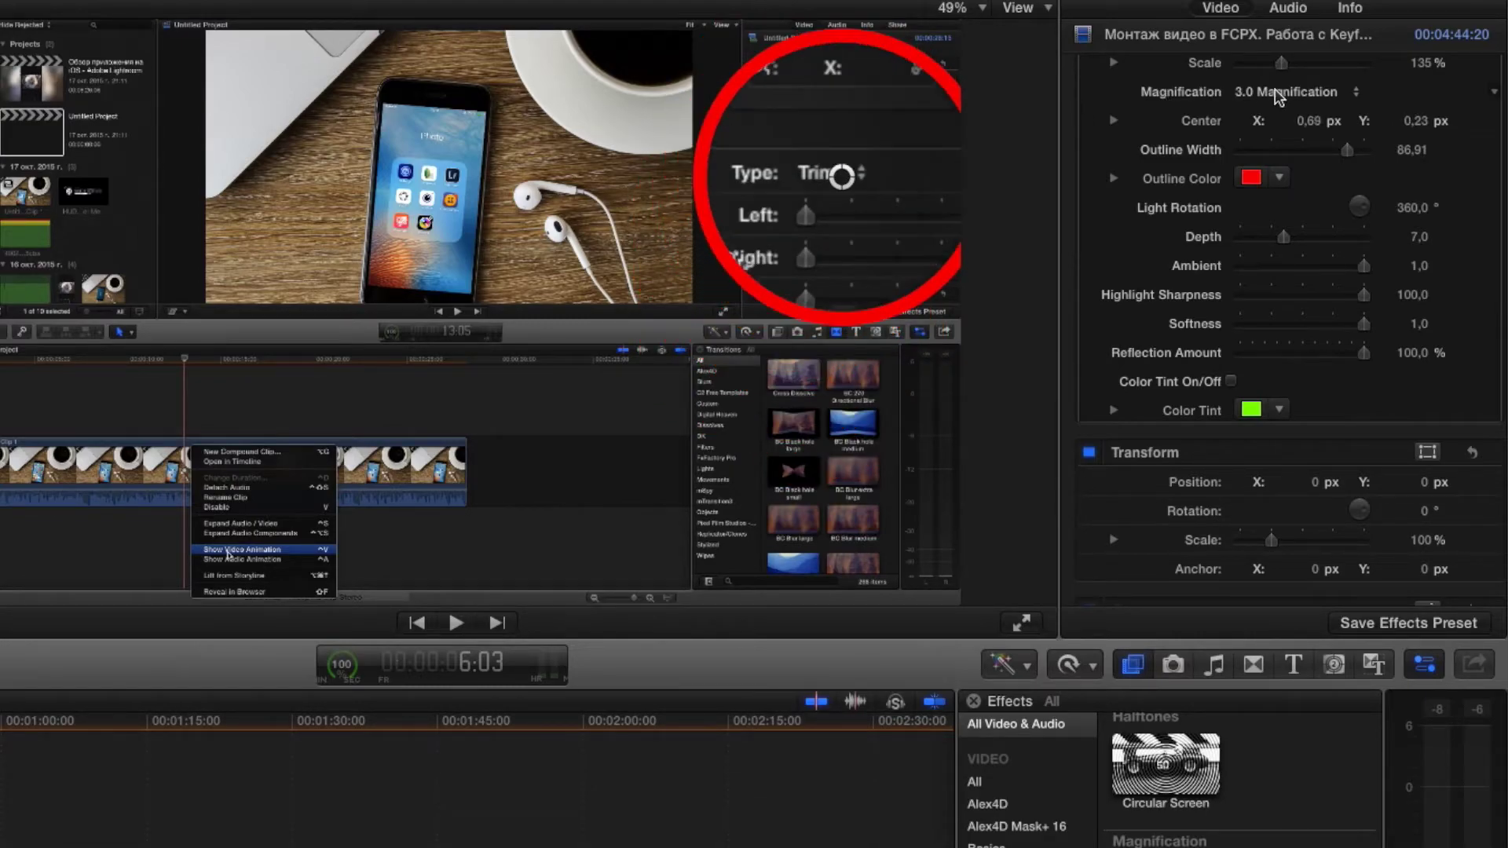
scroll(1277, 98, up, 2)
click(1256, 174)
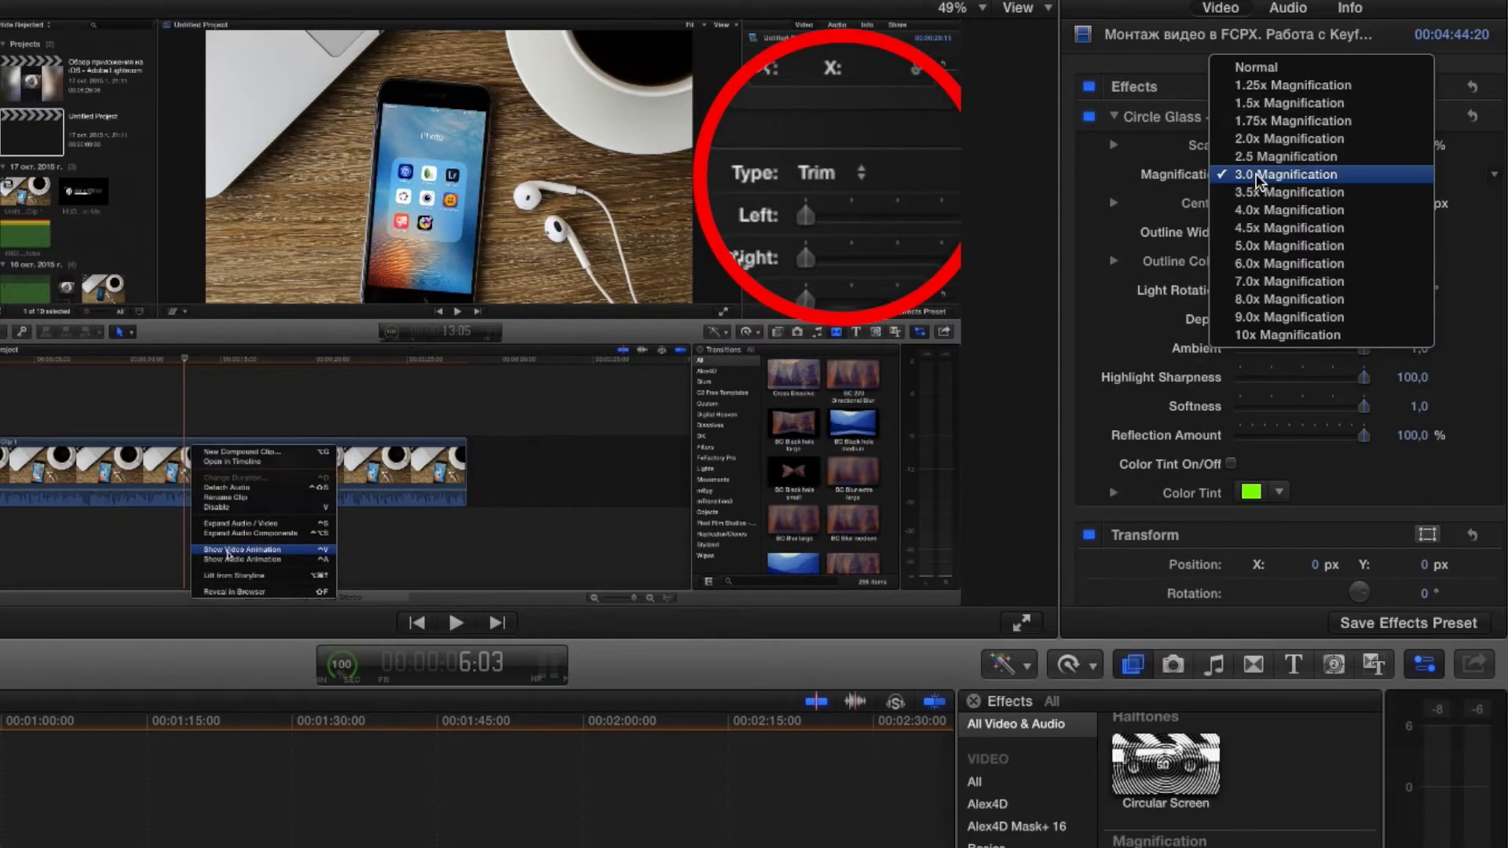
click(1252, 144)
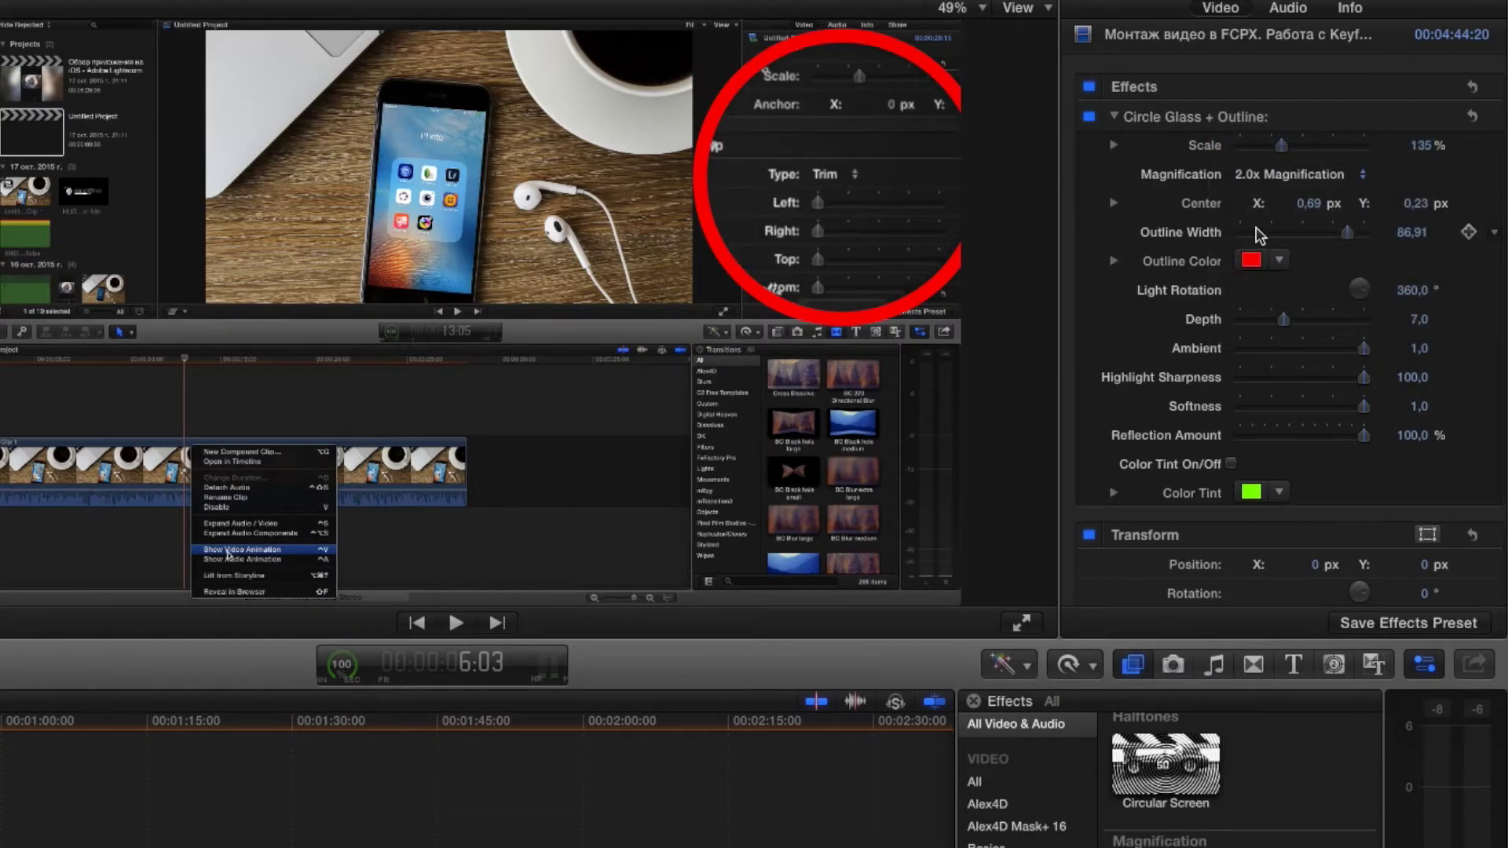
drag(1281, 145, 1278, 147)
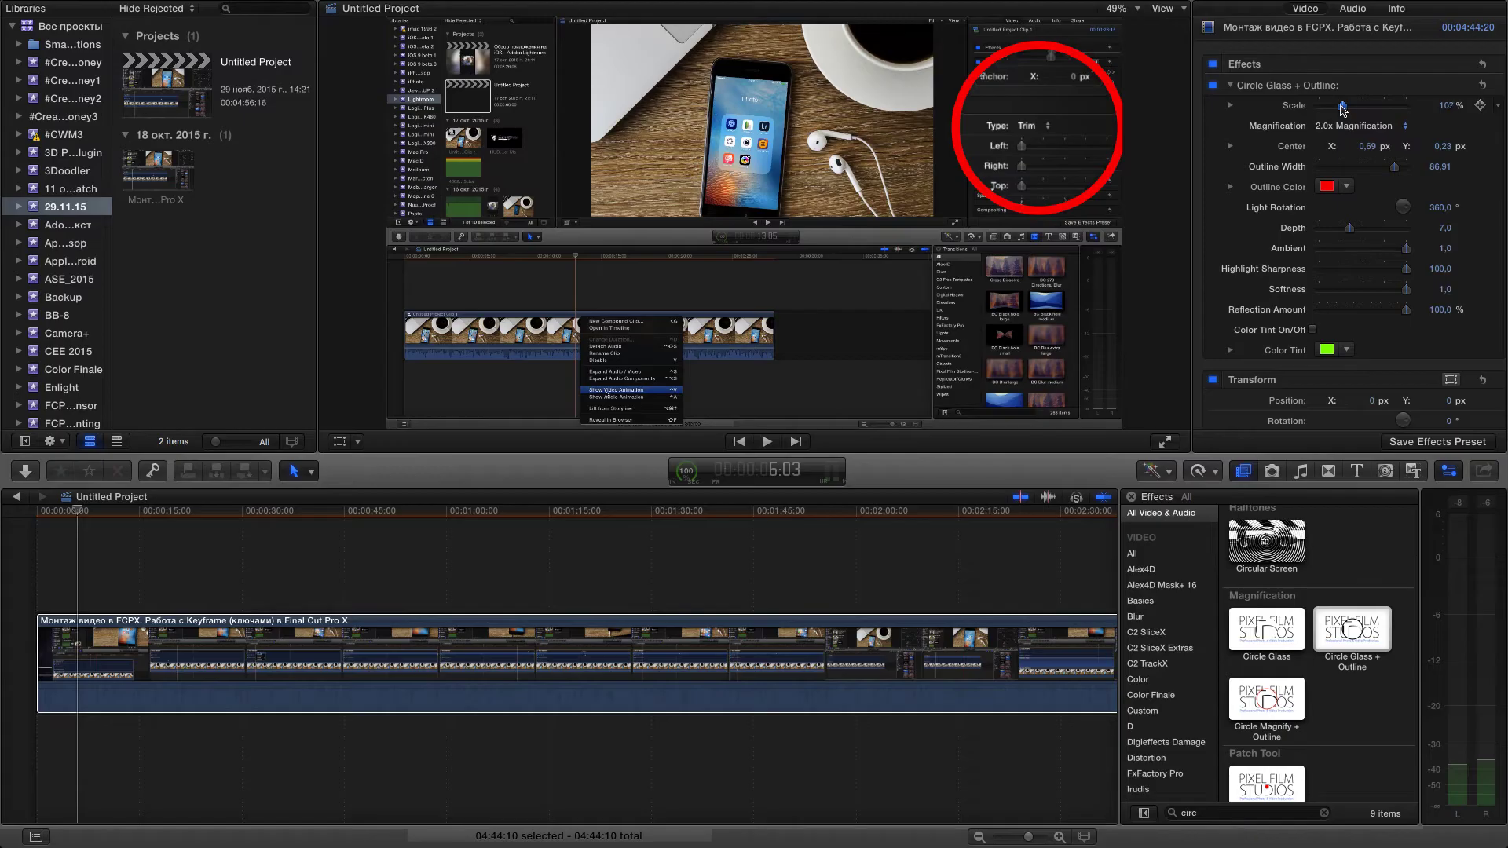
drag(1345, 105, 1340, 105)
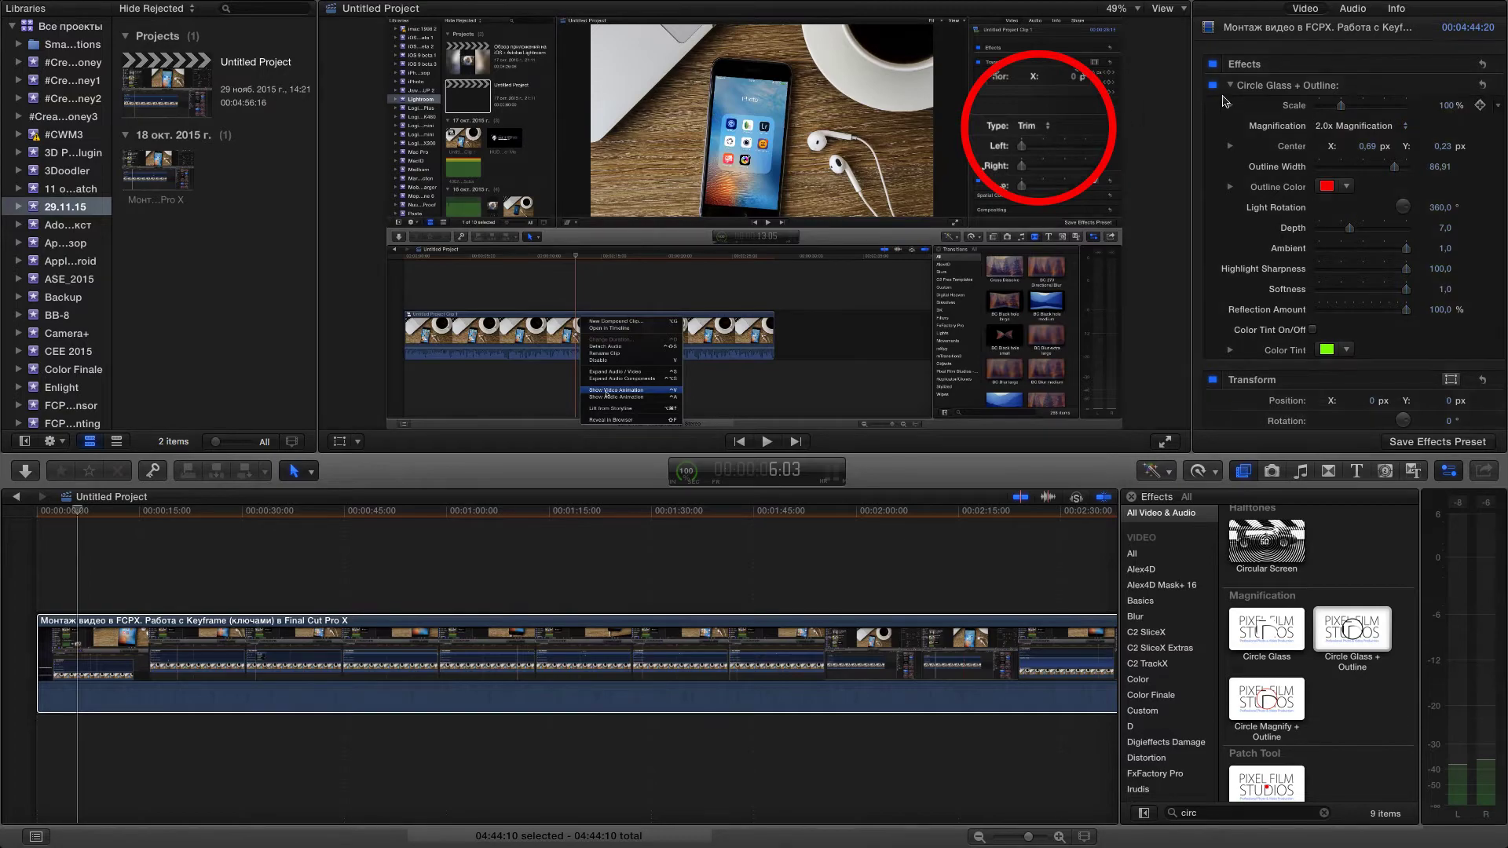
- Move the Circle Glass + Outline lens down and to the left in the frame
click(1037, 127)
drag(1037, 127, 950, 236)
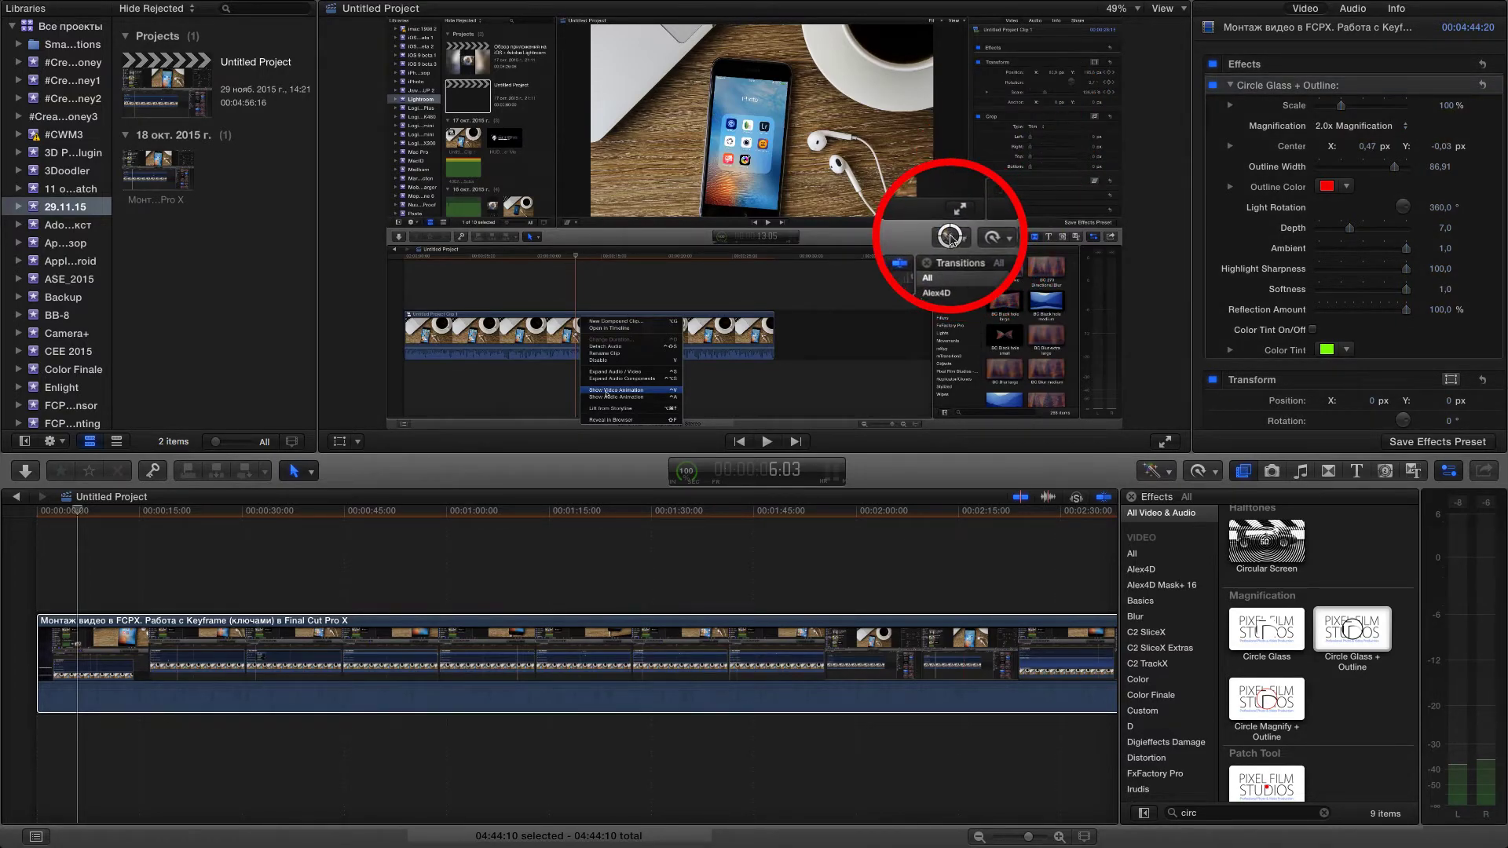
click(78, 658)
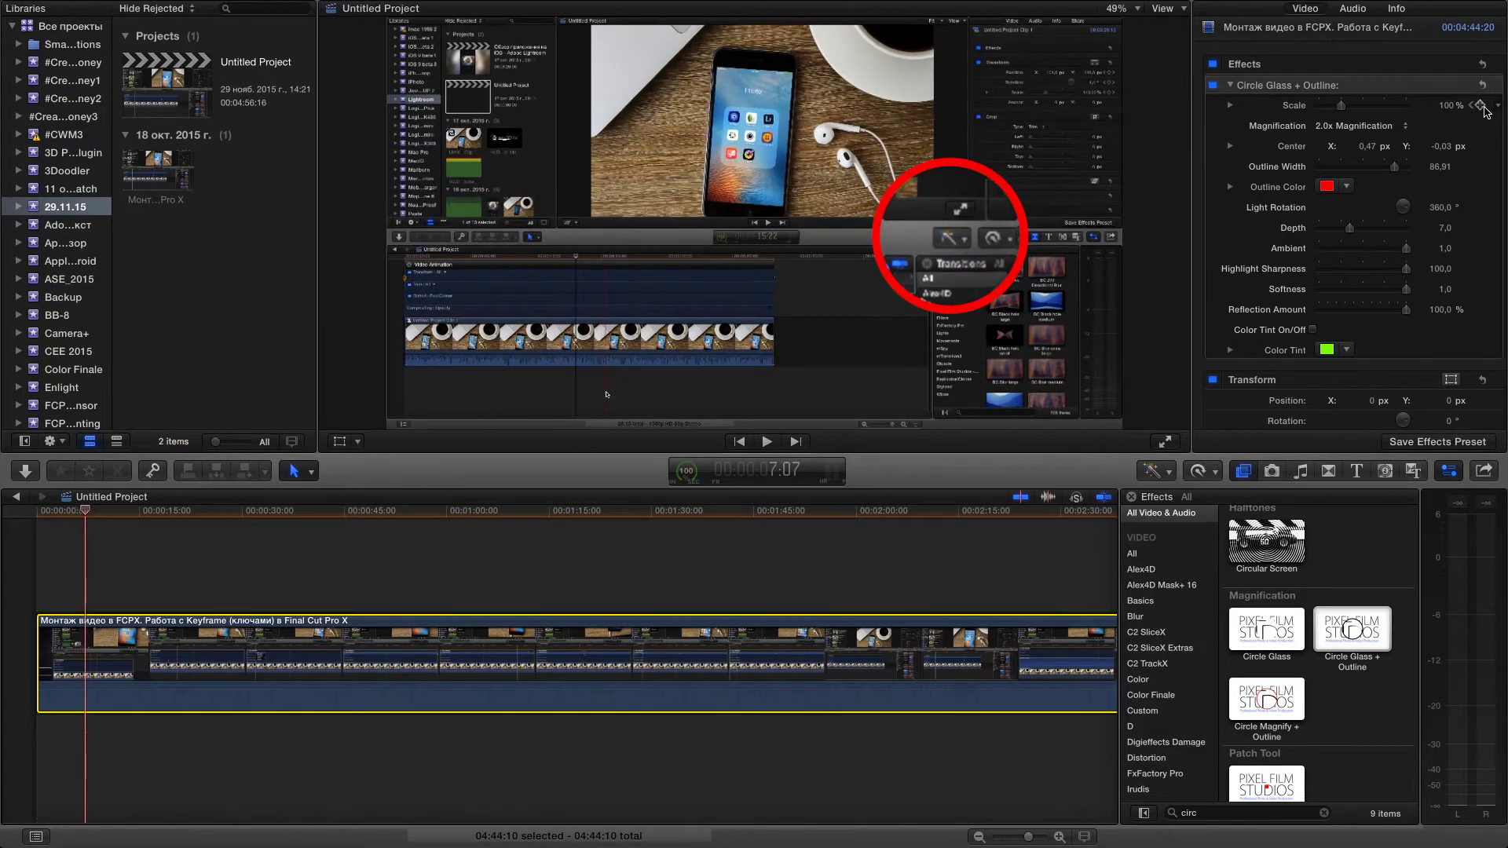
- Keyframe lens Scale at 100%, then set it to 0% near the clip start
click(1478, 106)
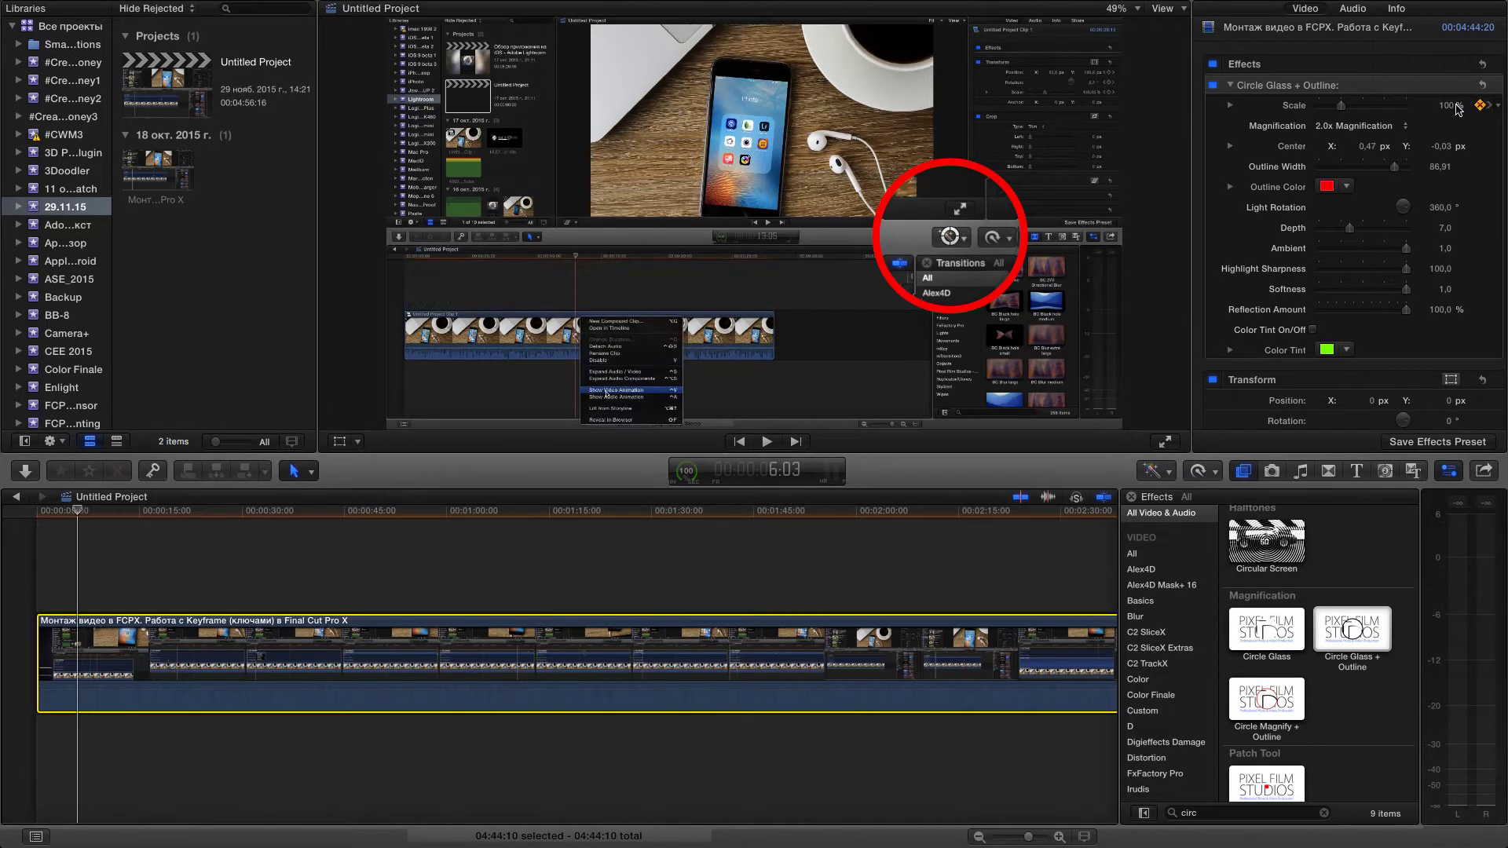
drag(1457, 109, 1271, 116)
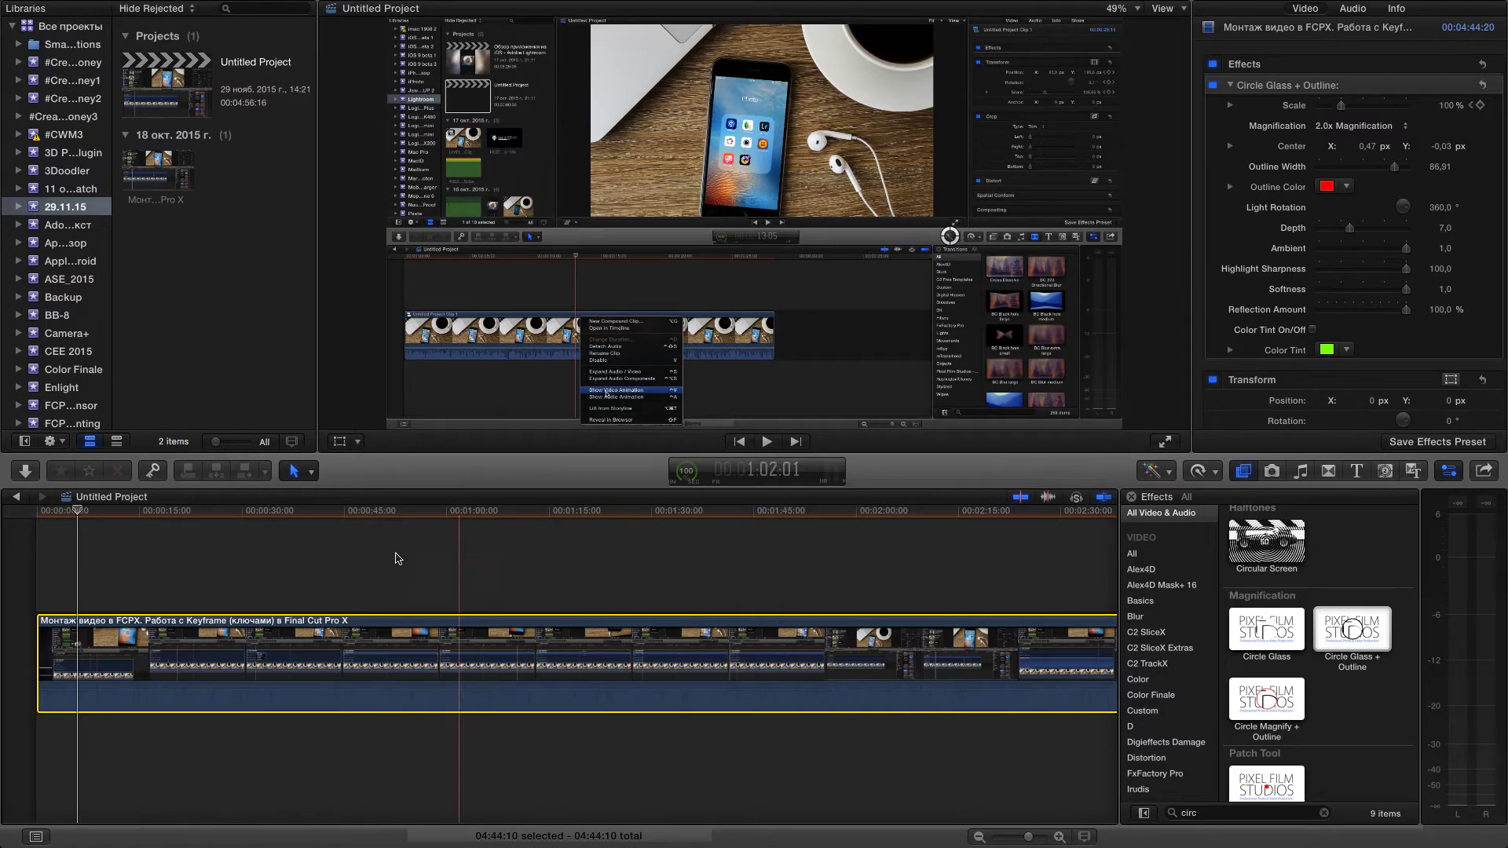
click(168, 563)
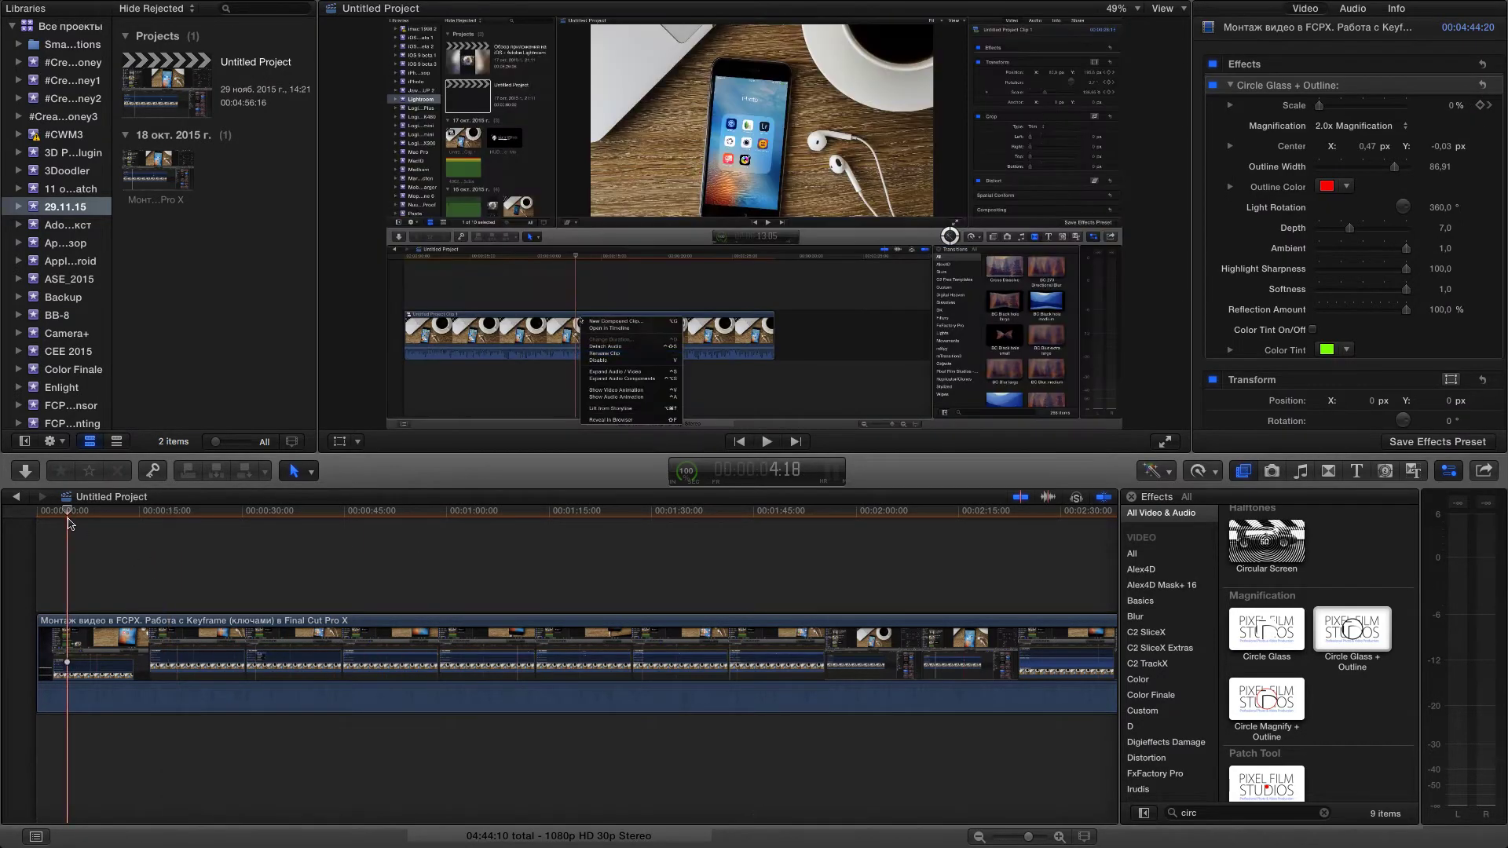
click(66, 652)
click(56, 577)
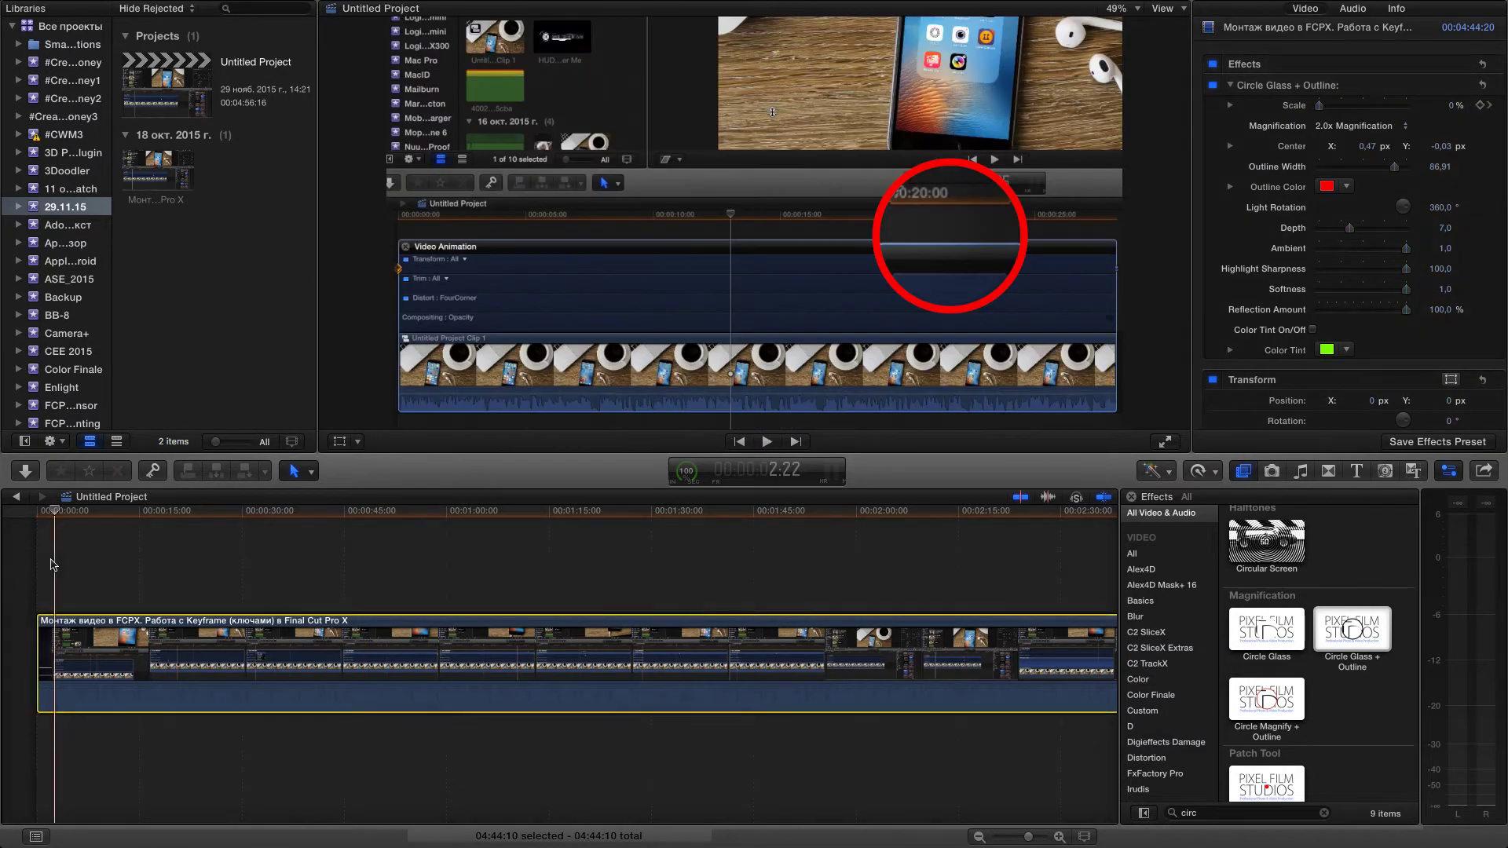
click(36, 570)
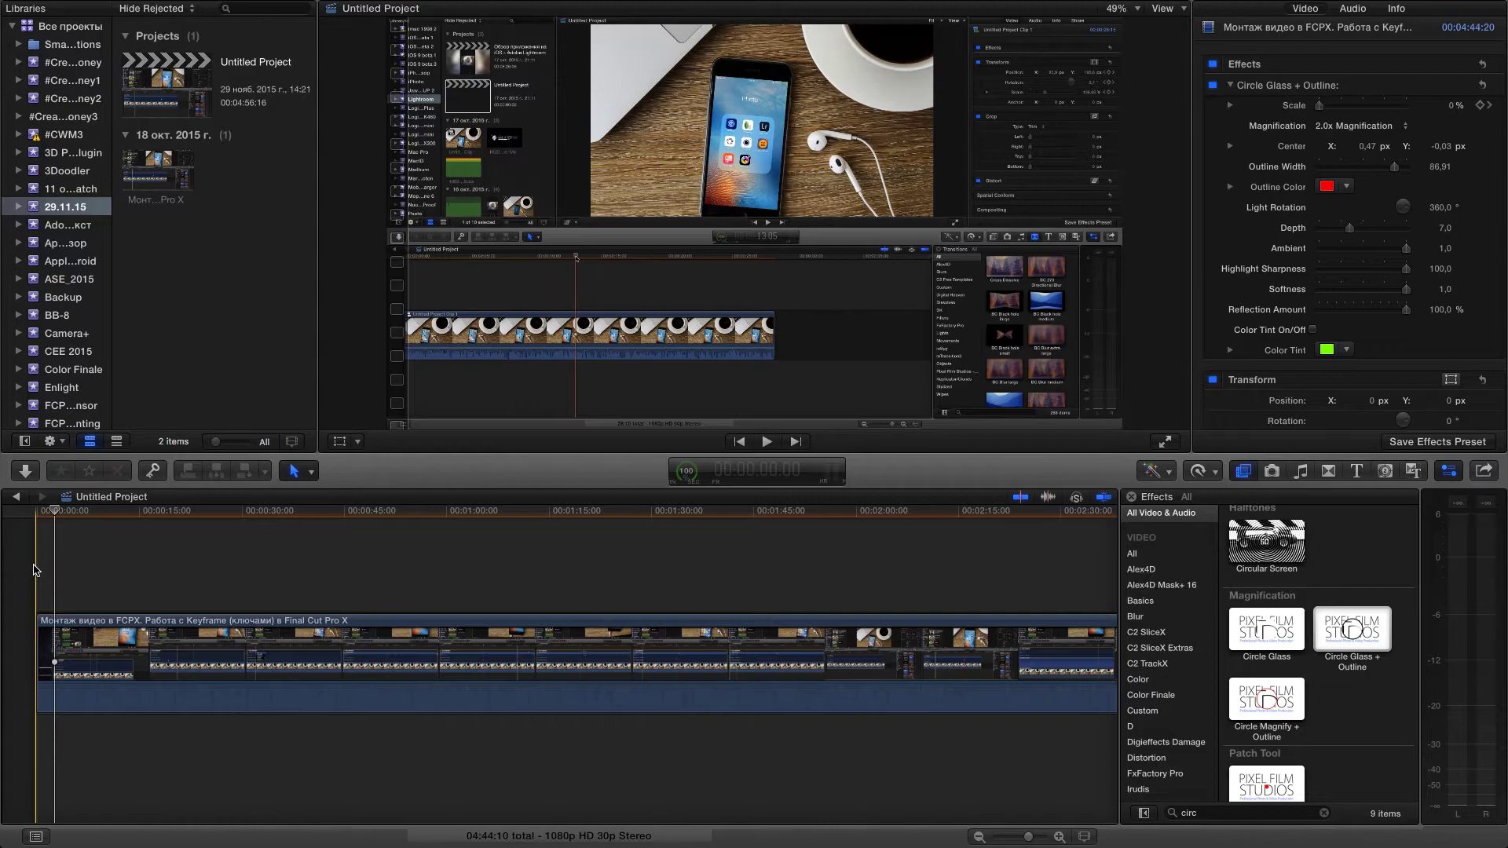
- Play back the lens scale animation, then delete Circle Glass + Outline from the clip
key(space)
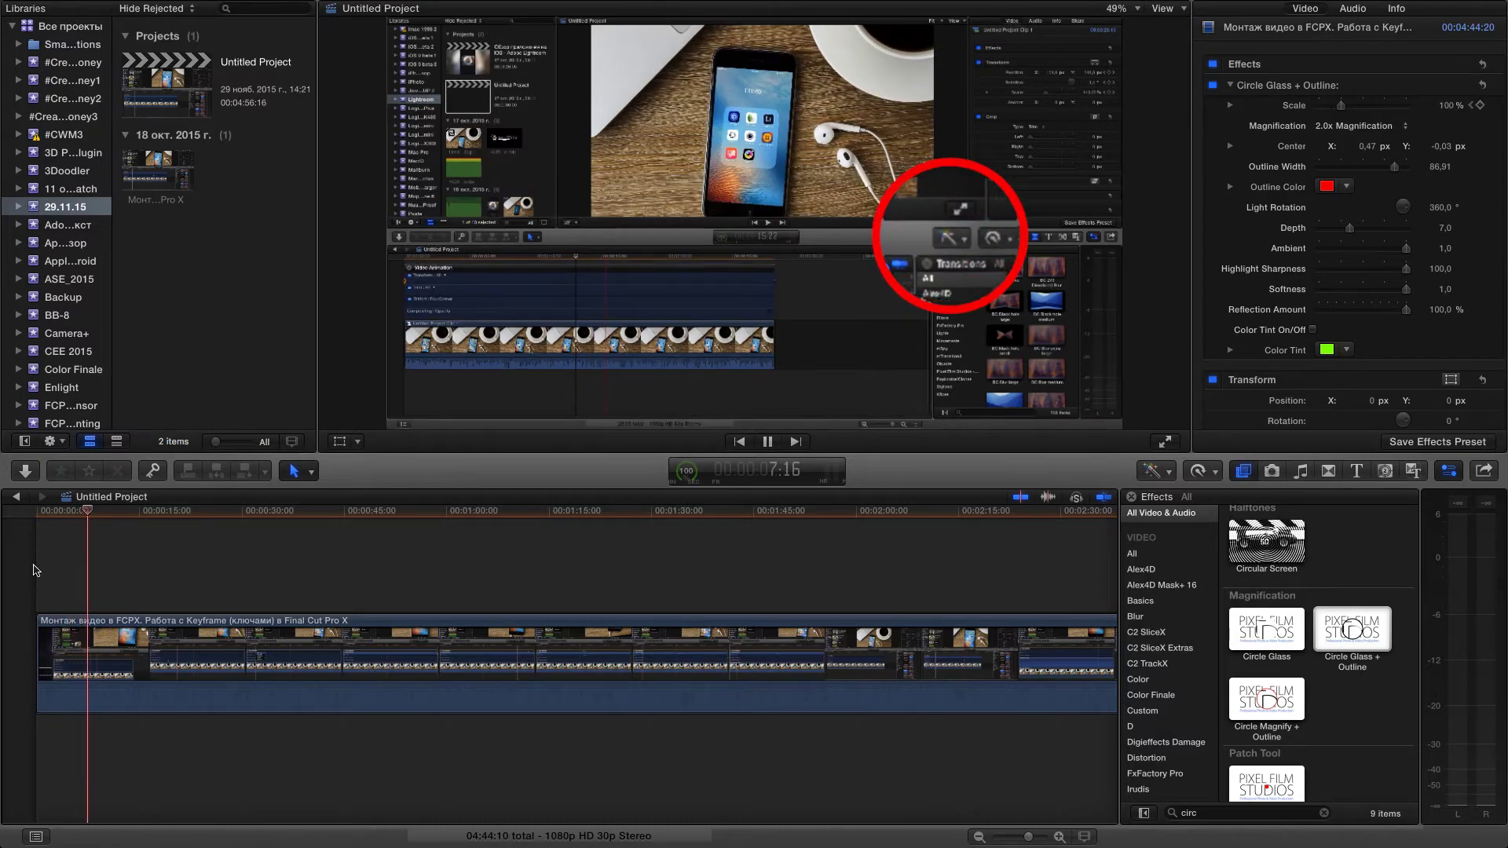
key(space)
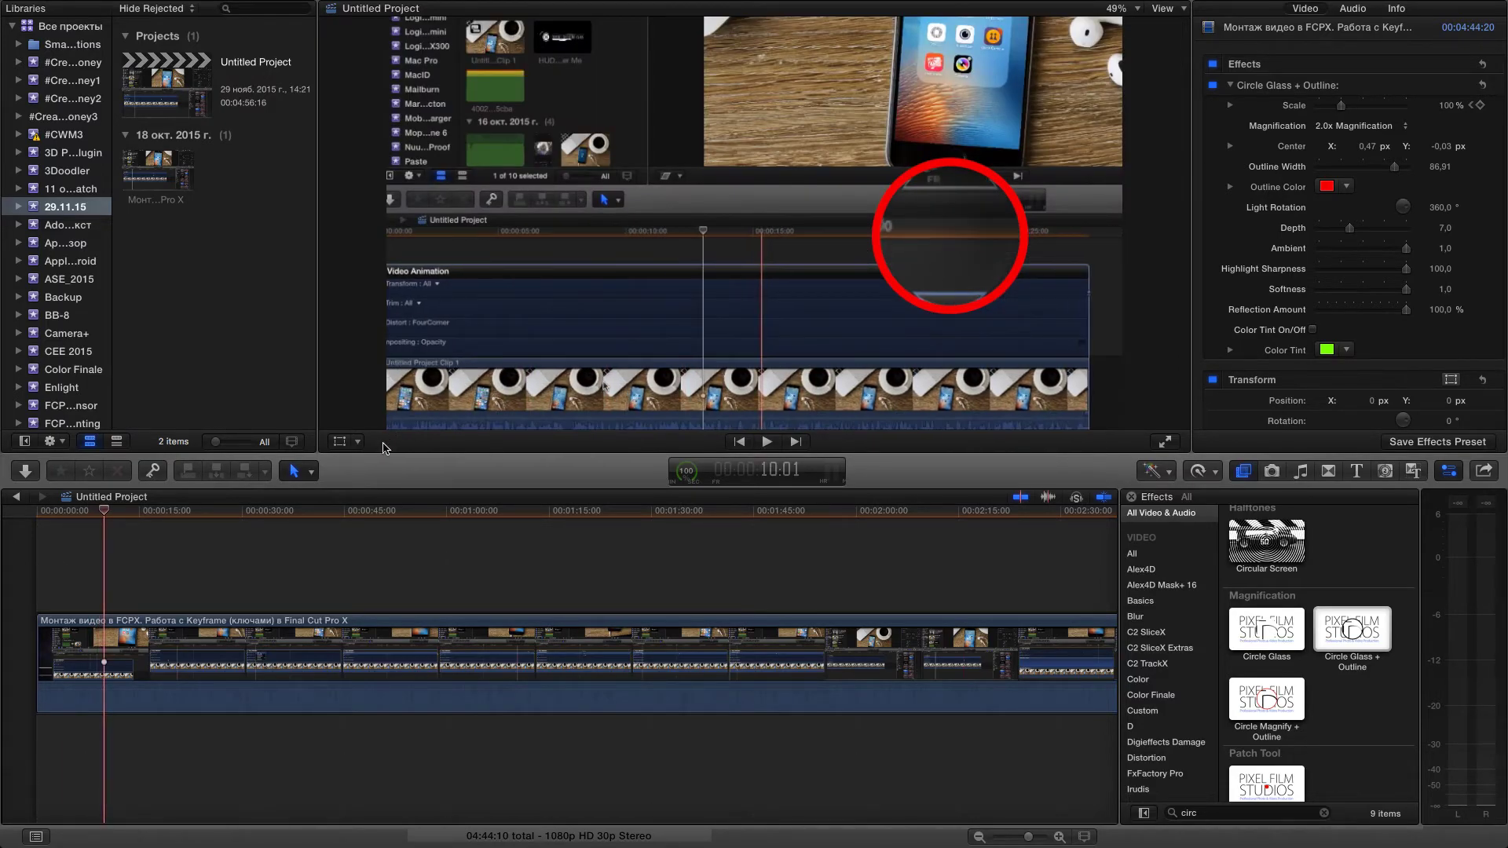
key(c)
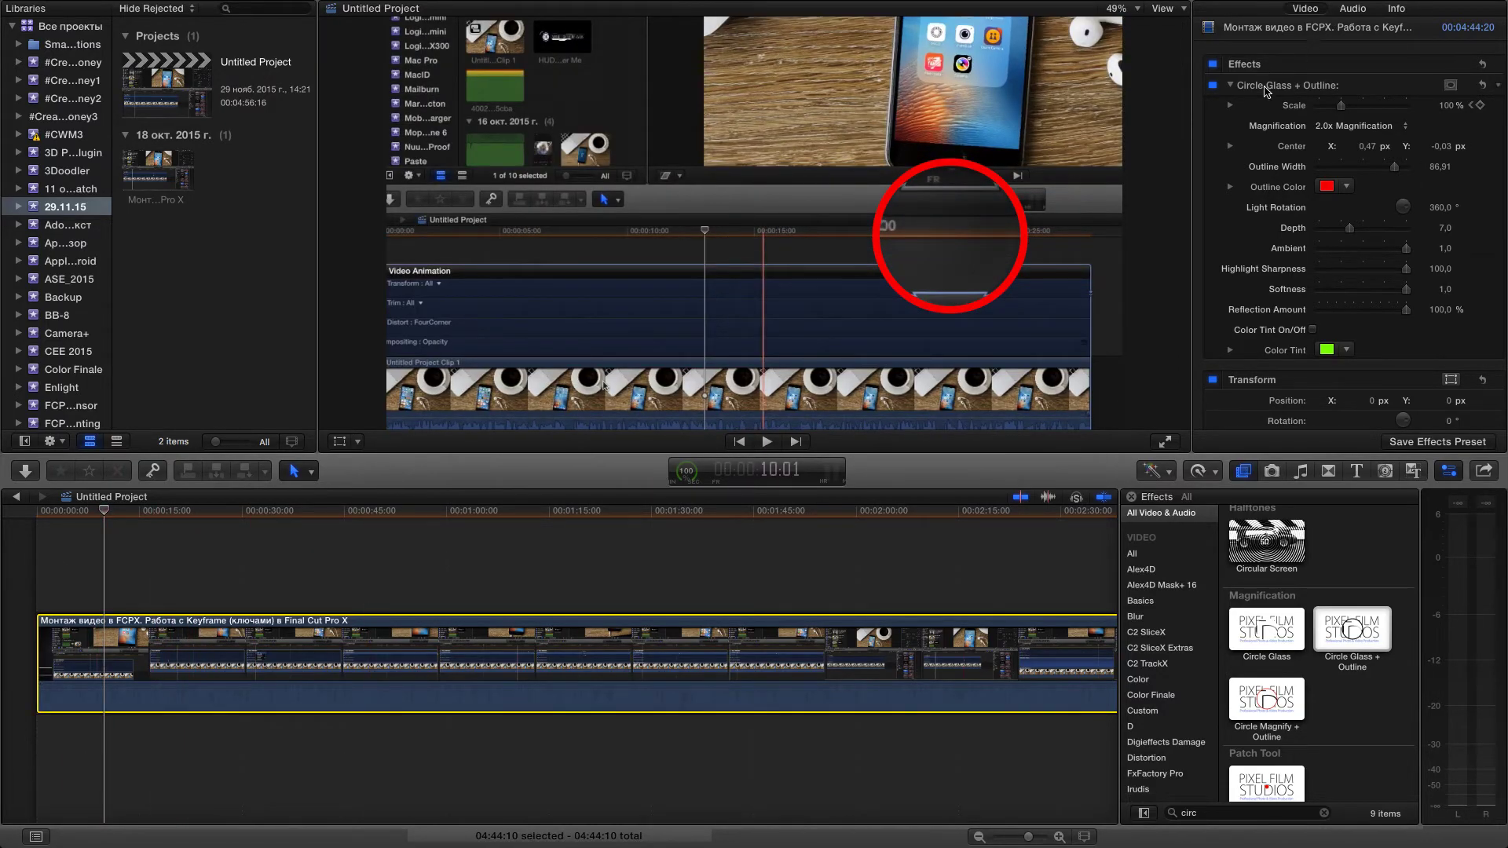
click(1266, 87)
key(Delete)
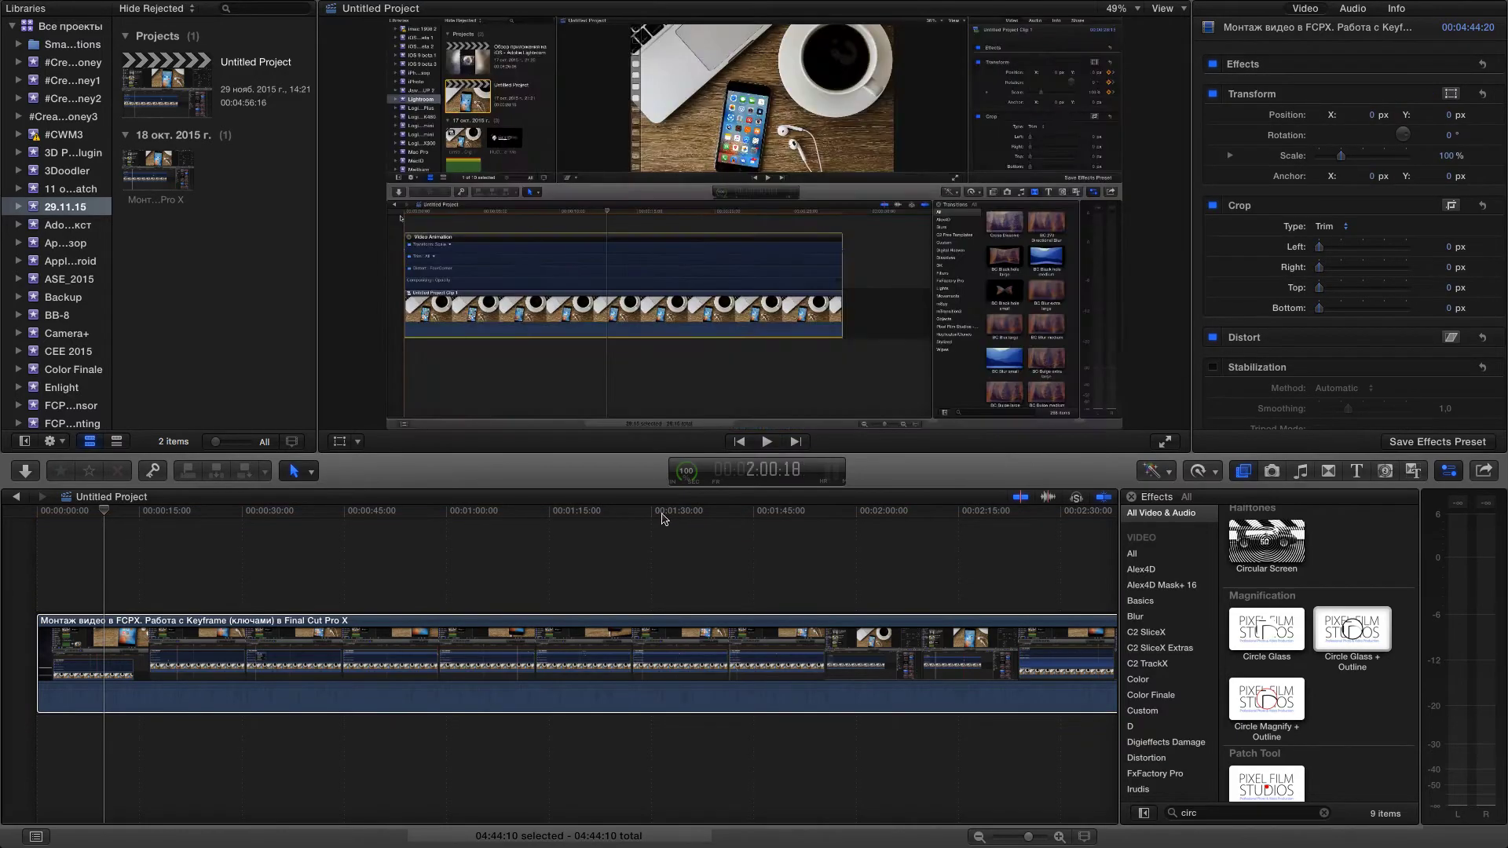
- Move the playhead to about 5 seconds and zoom the timeline out to show the whole clip
click(75, 520)
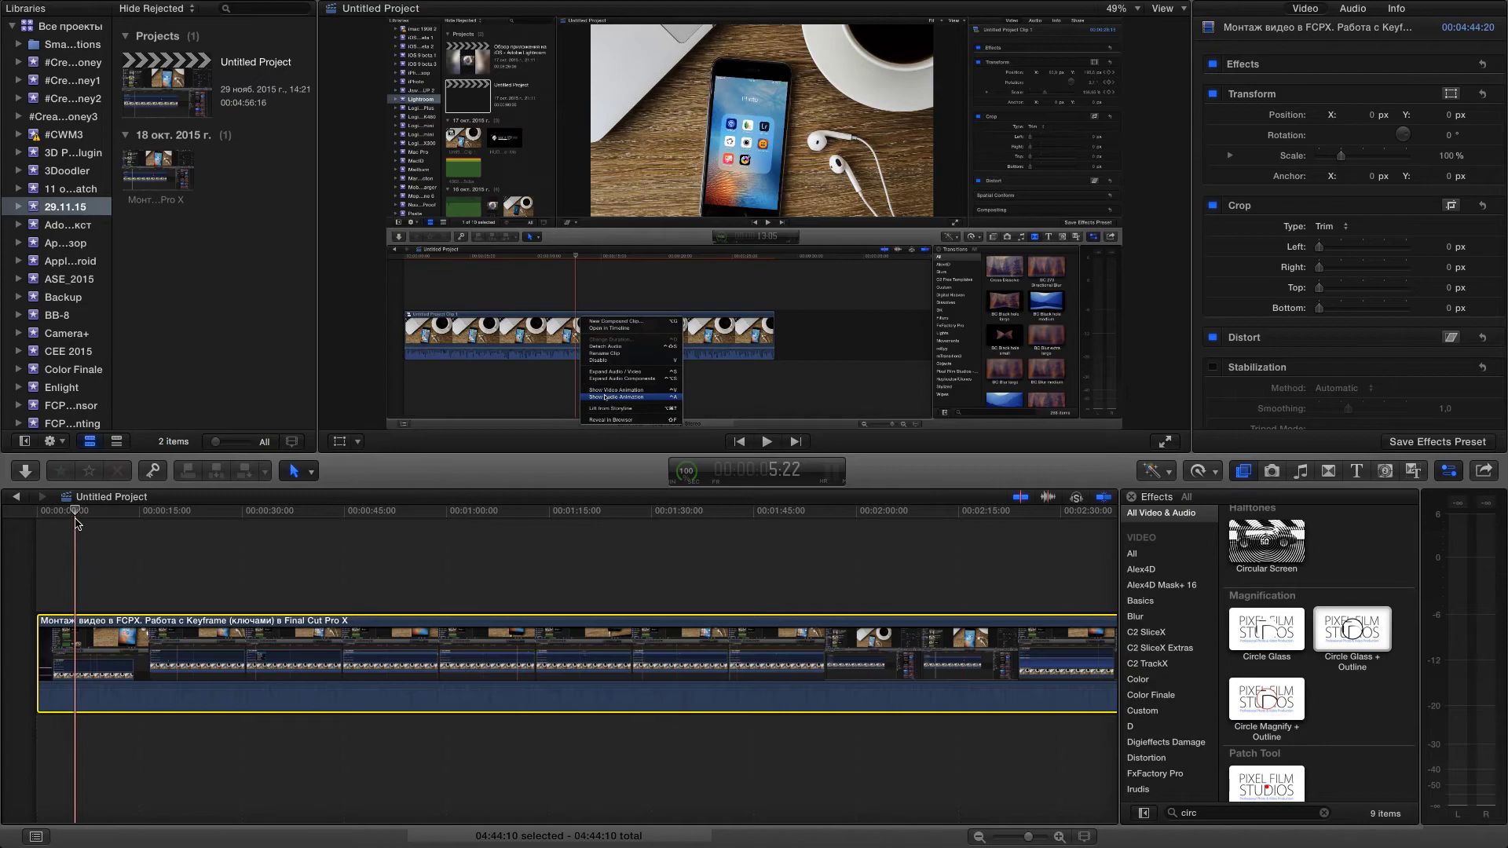
key(super+minus)
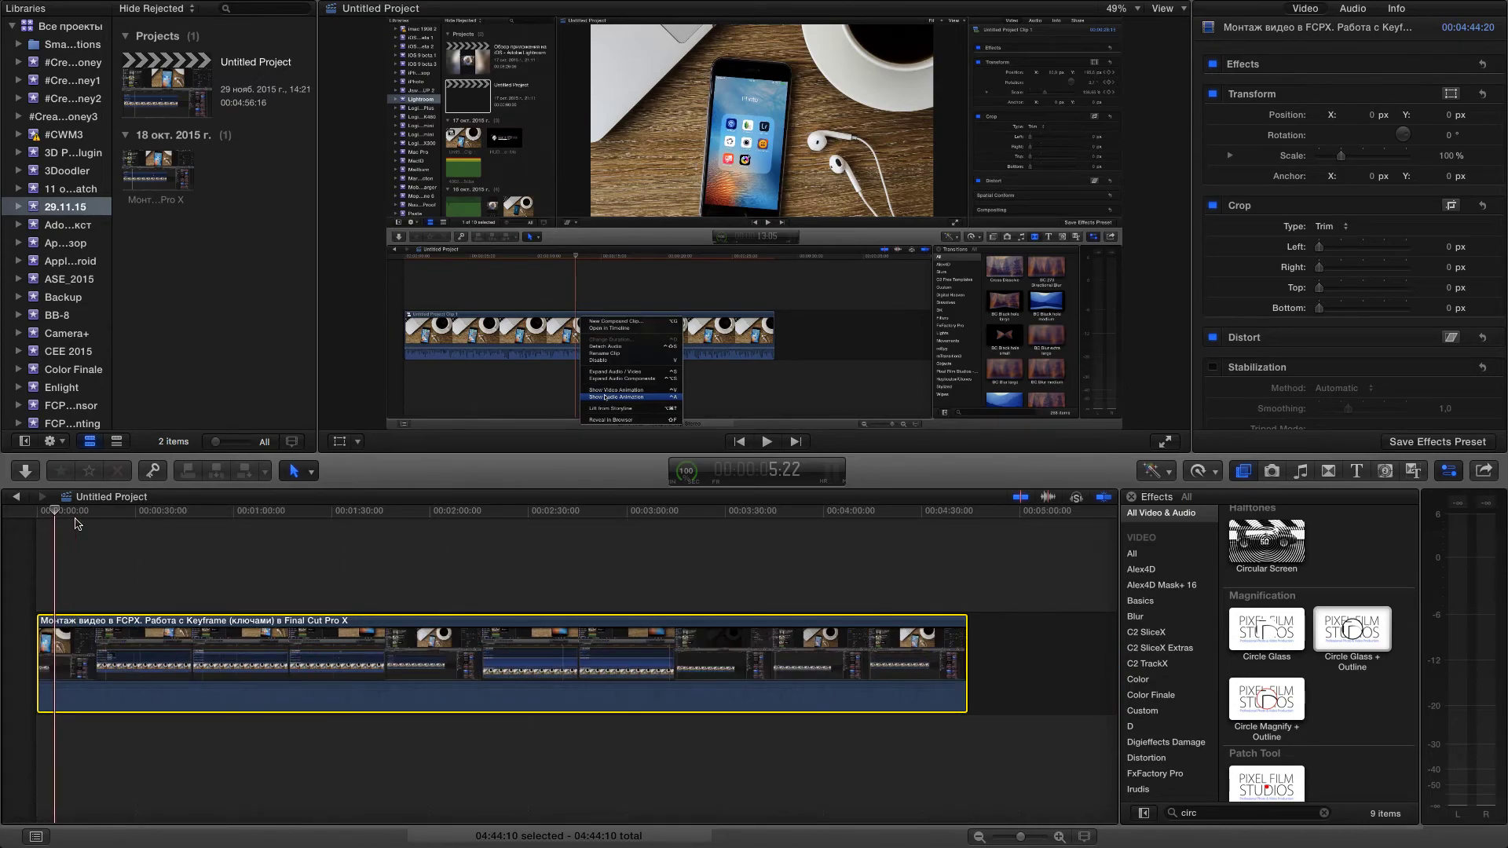